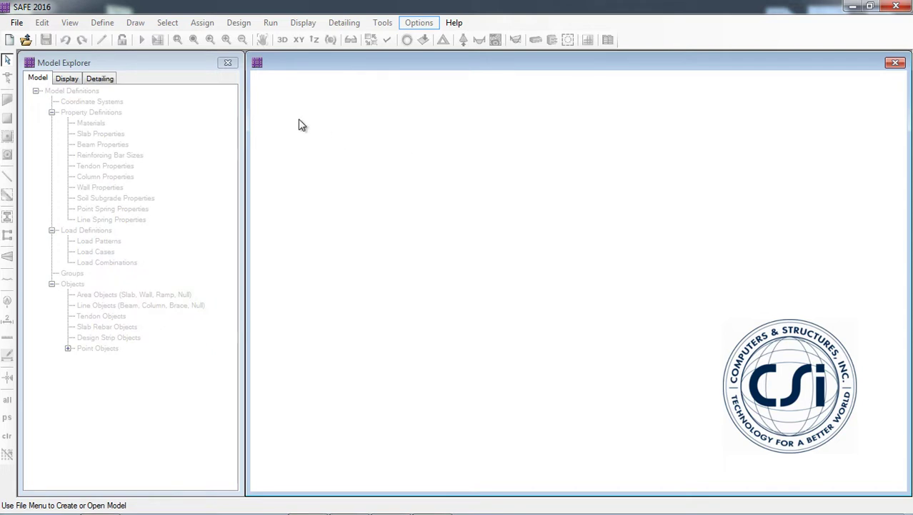
Start a new untitled model, bringing up New Model Initialization with the ACI 318-14 code
click(17, 23)
click(60, 41)
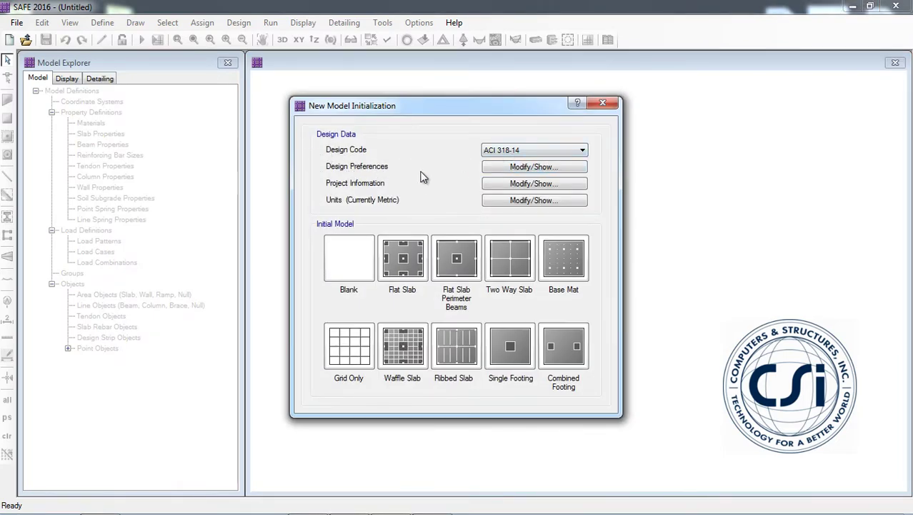
Review the ACI 318-14 design preferences and project information unchanged, then bring up the Units settings
click(509, 167)
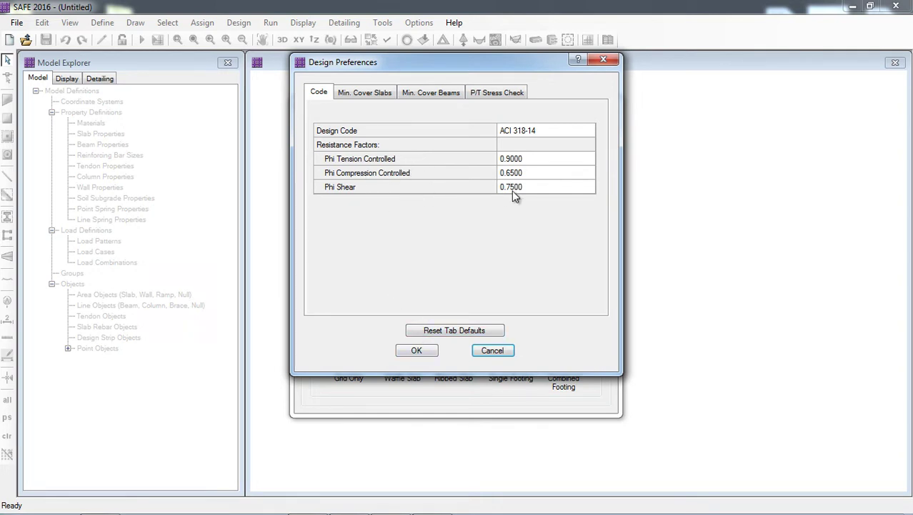
click(416, 350)
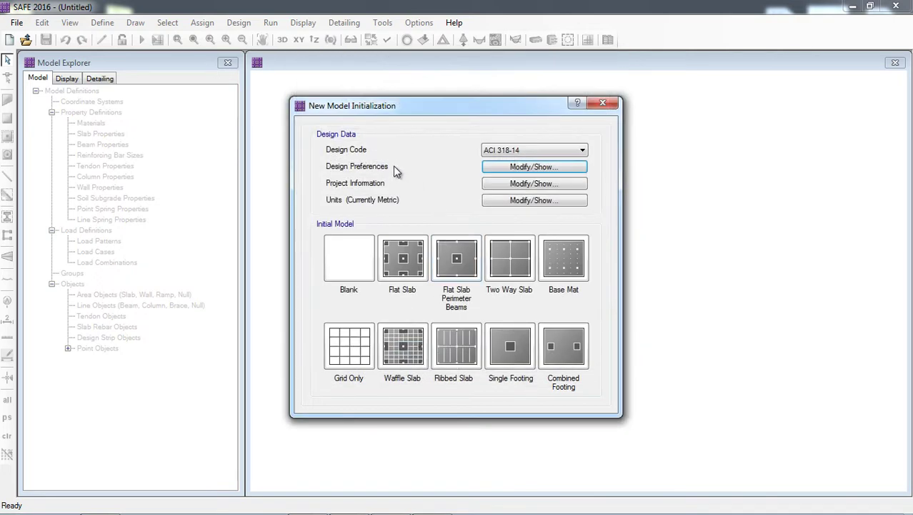
click(510, 185)
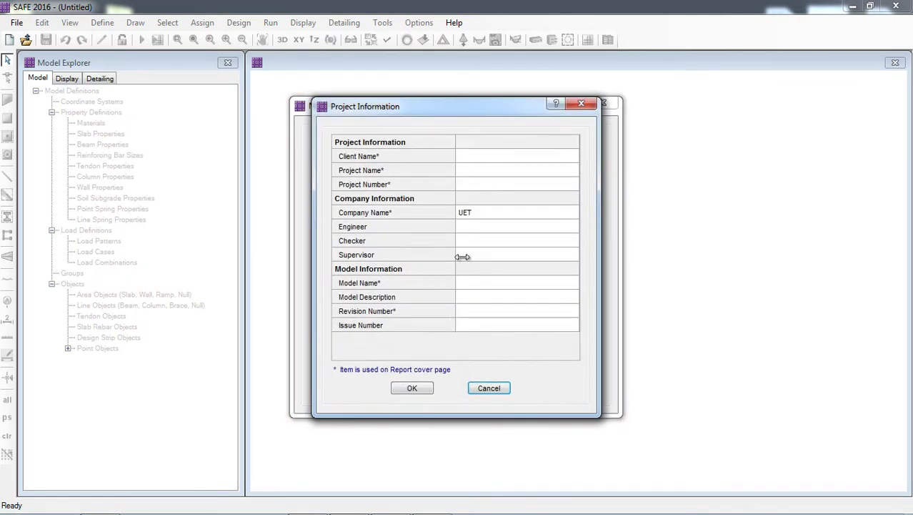
click(481, 390)
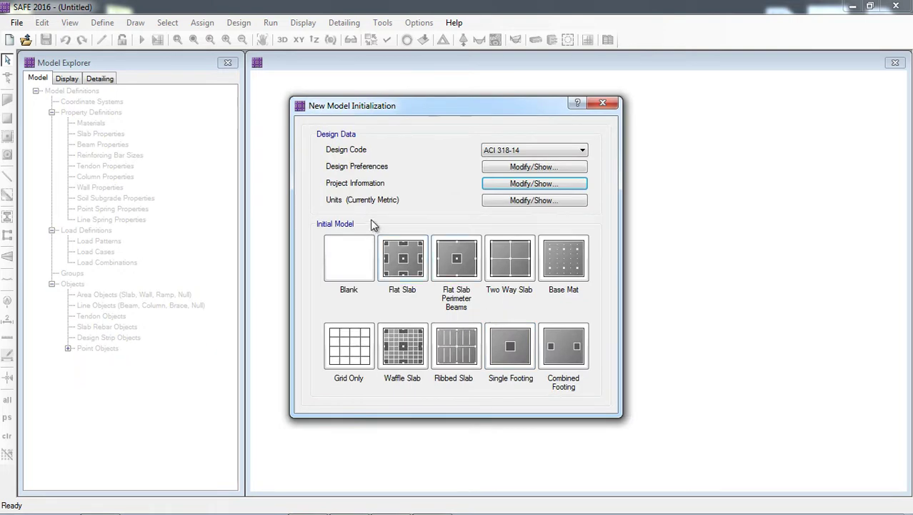
click(508, 199)
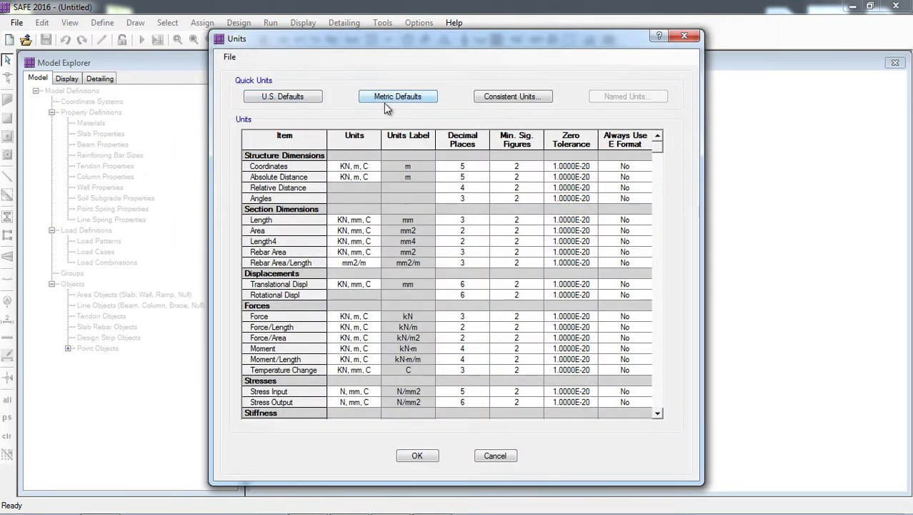
Check the consistent unit sets (N, mm, C), cancel them, and apply the Metric Defaults units
click(529, 98)
click(480, 252)
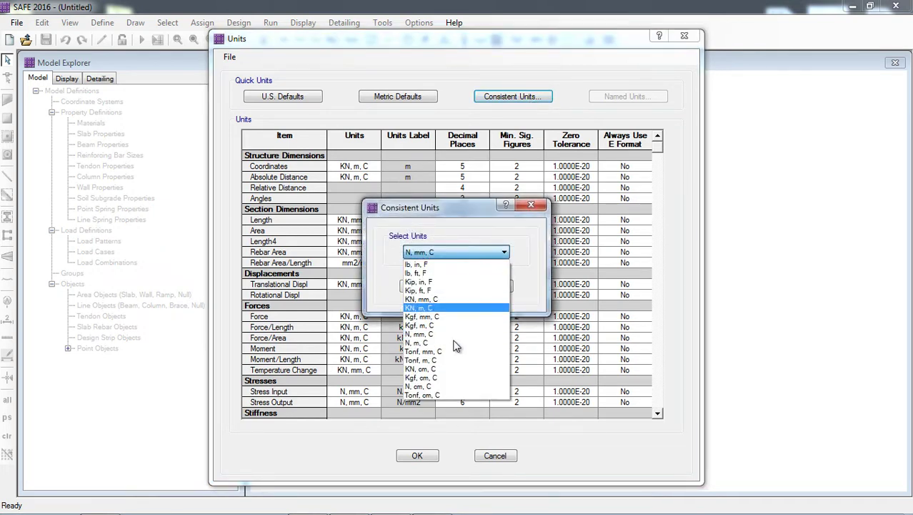
click(480, 286)
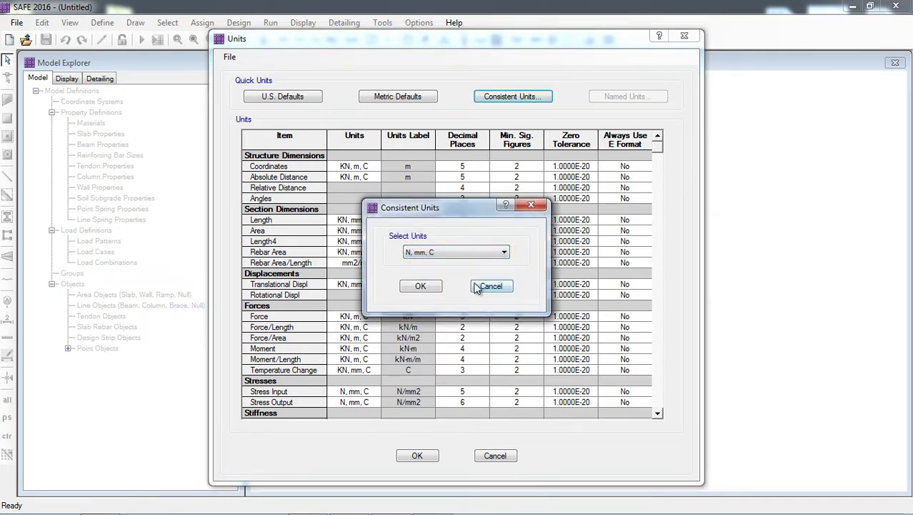
click(478, 286)
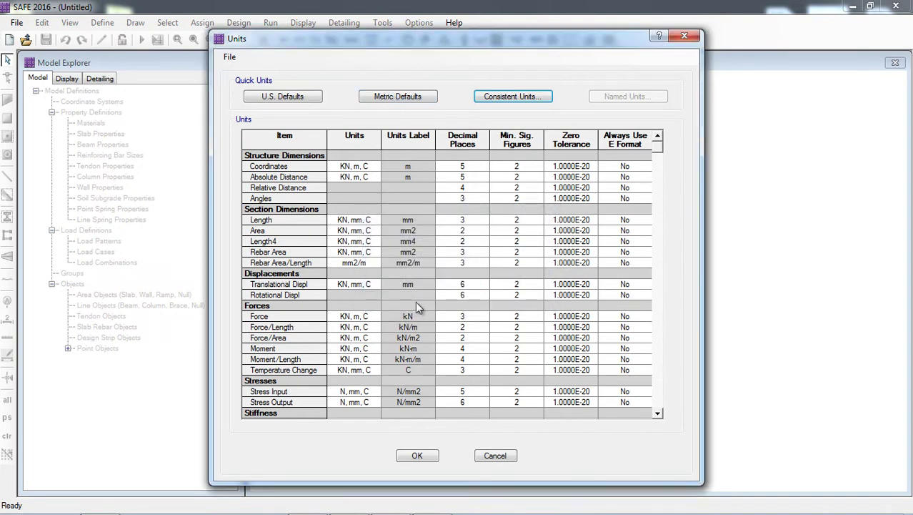
click(400, 98)
click(417, 454)
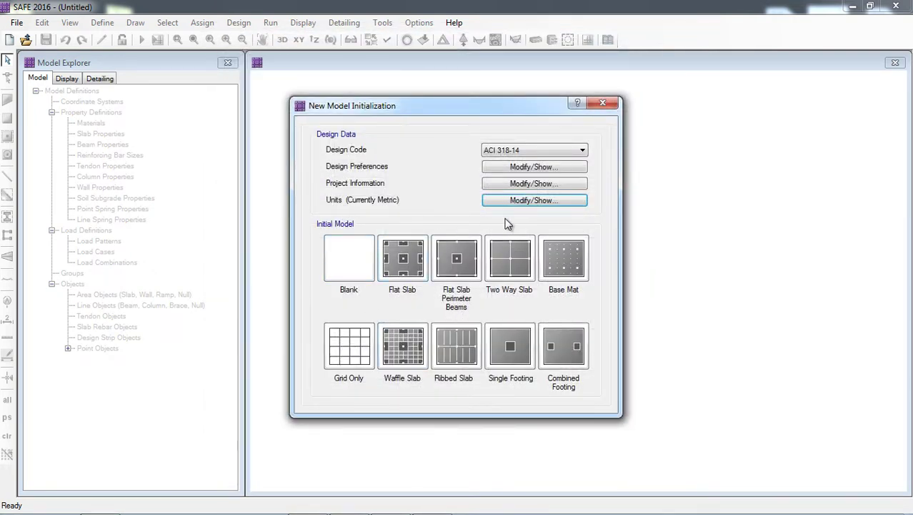
Create a Grid Only model with 2 X and 2 Y grid lines, spaced 3 m and 3.5 m
click(355, 351)
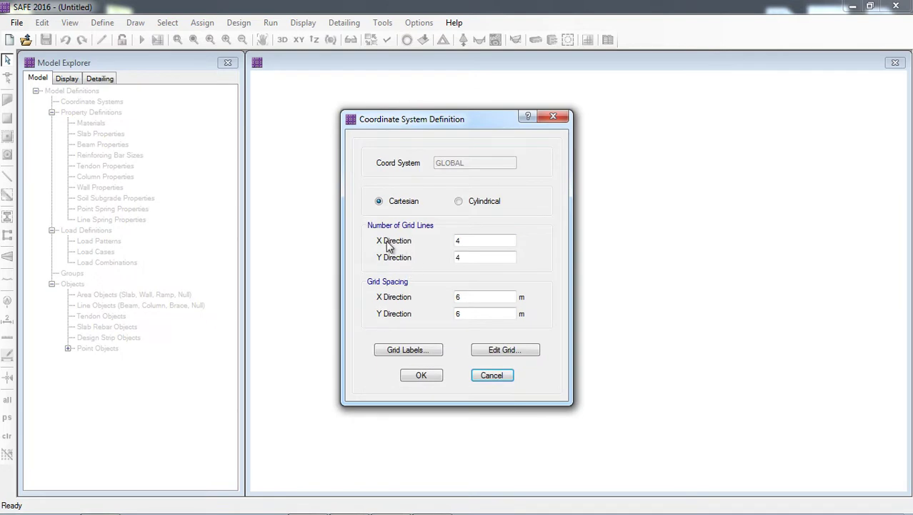
click(462, 242)
text(2)
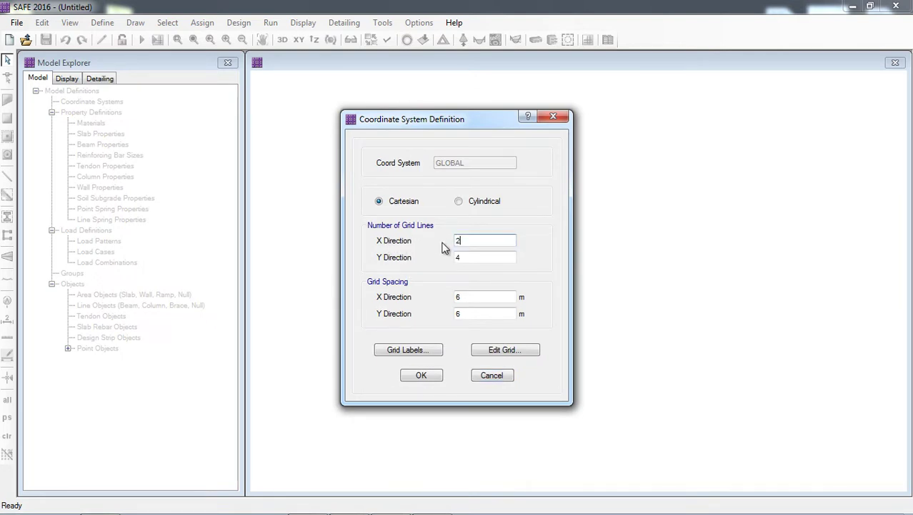
click(466, 257)
text(2)
click(471, 295)
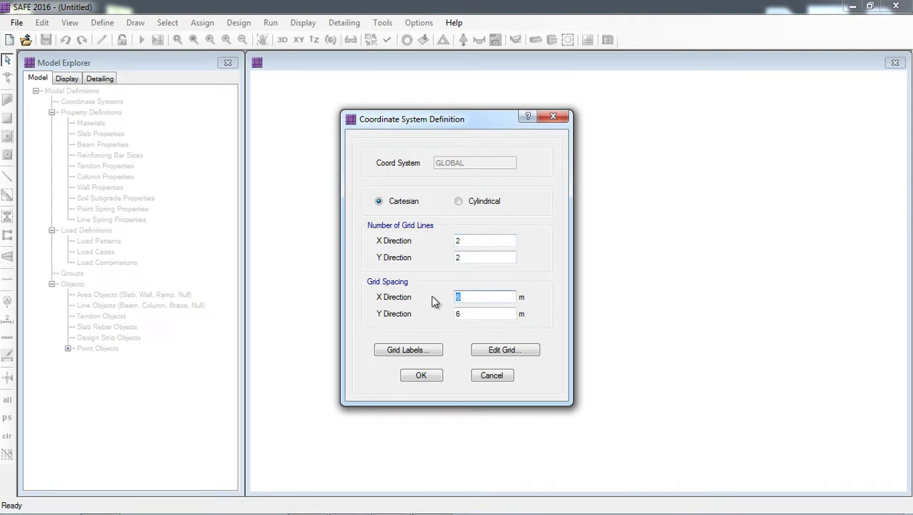
text(3)
click(465, 313)
text(3)
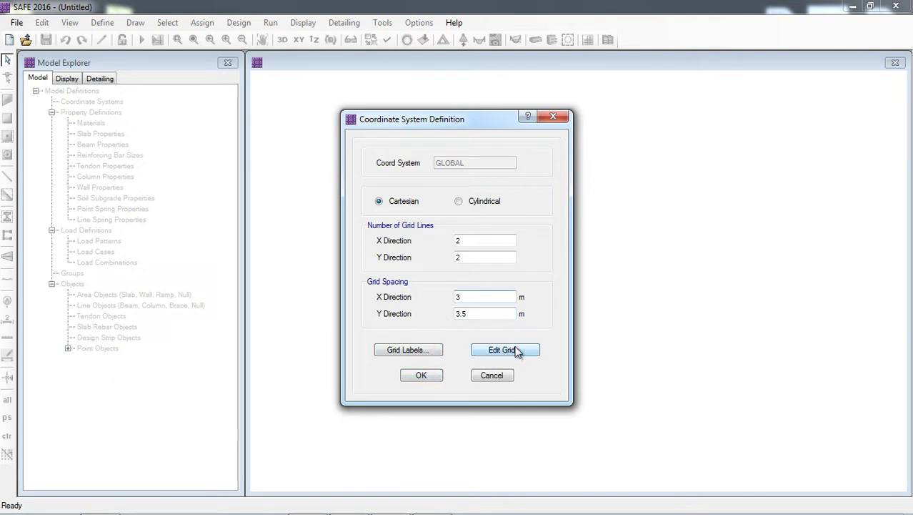
click(425, 377)
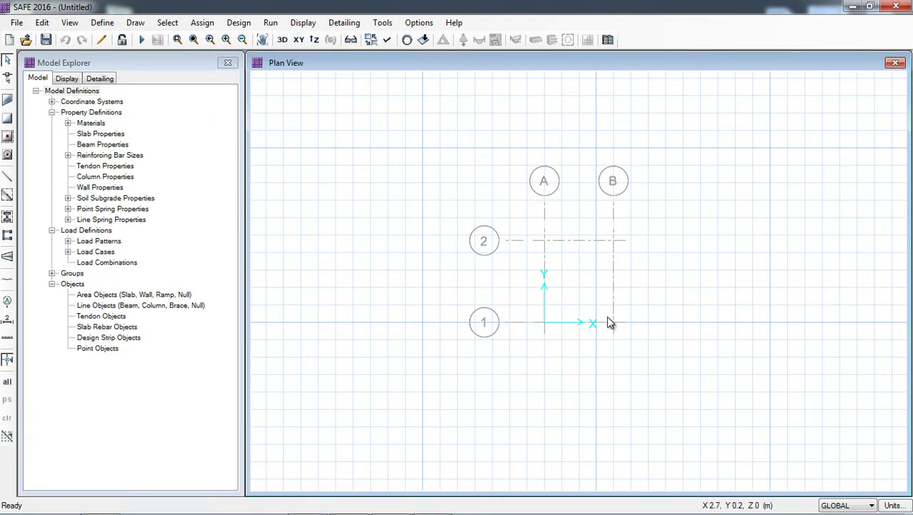
Review the materials A416MGr186, CSA-G30.18Gr400 and CSAC30, and close the list unchanged
scroll(601, 344, up, 2)
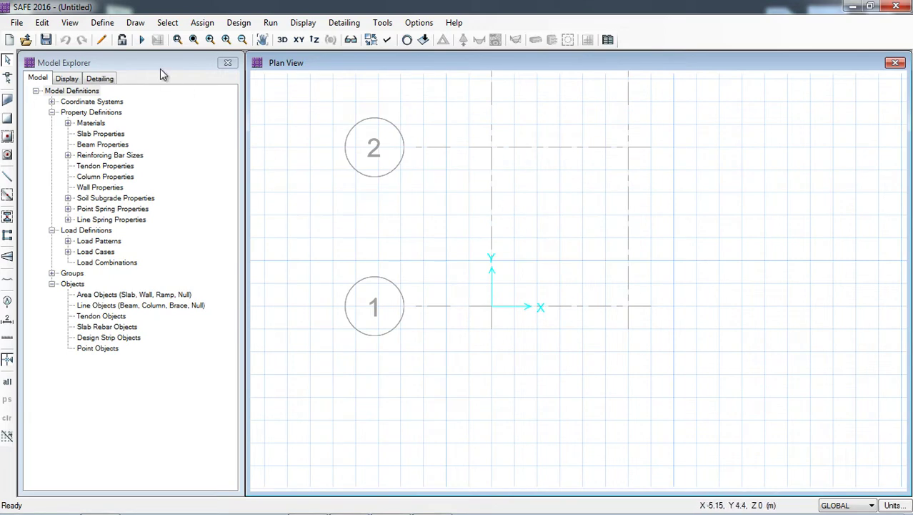
click(102, 23)
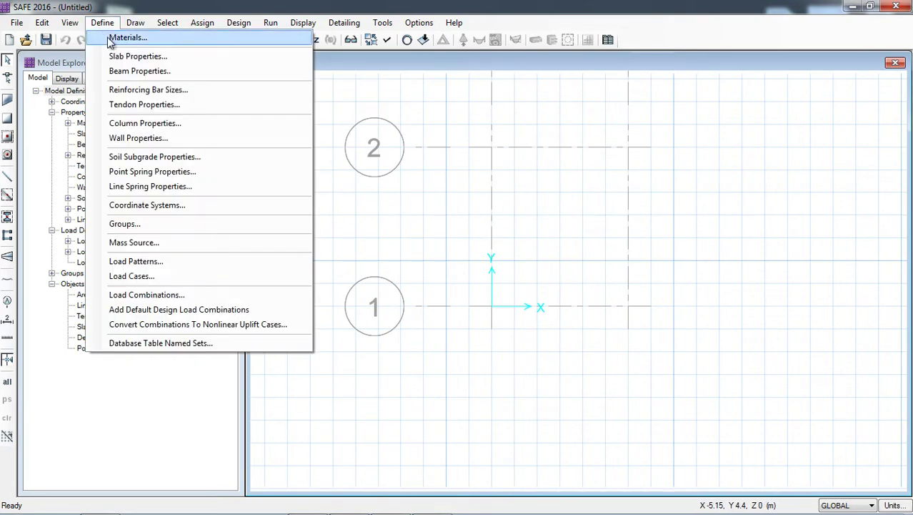
click(114, 34)
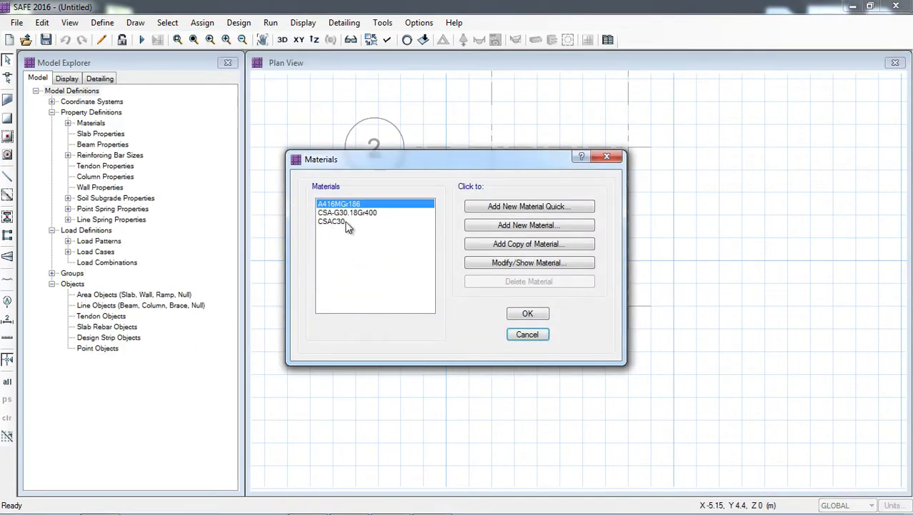
click(529, 336)
click(113, 24)
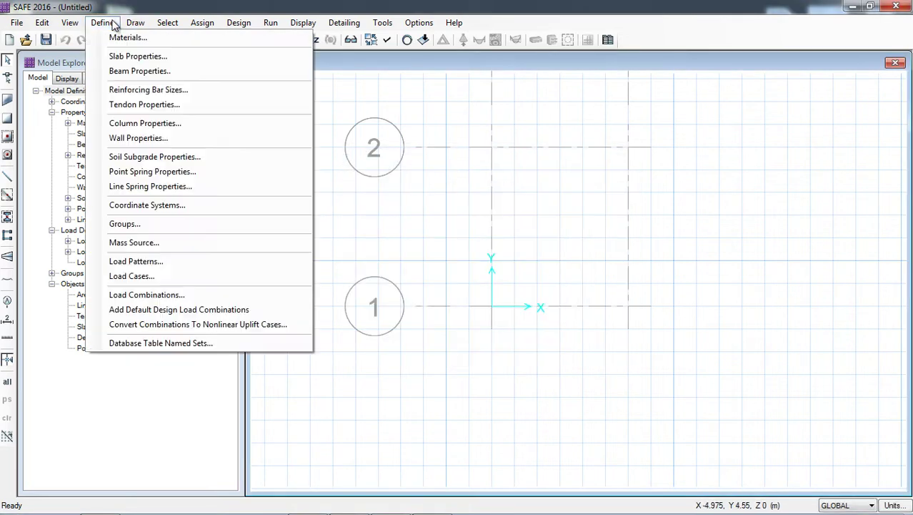
Add slab property 'SLAB 150 mm': CSAC30, 150 mm thick, thick plate, not orthotropic
click(136, 57)
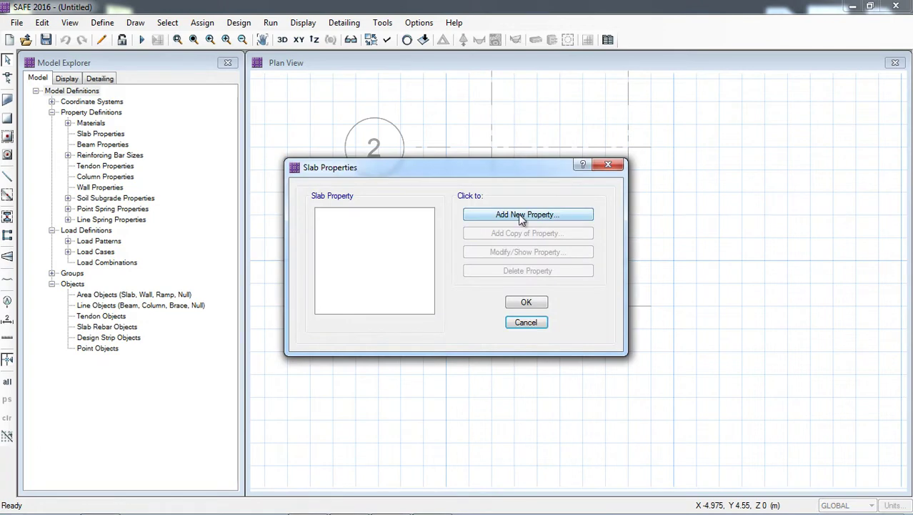
click(518, 214)
click(476, 140)
click(503, 139)
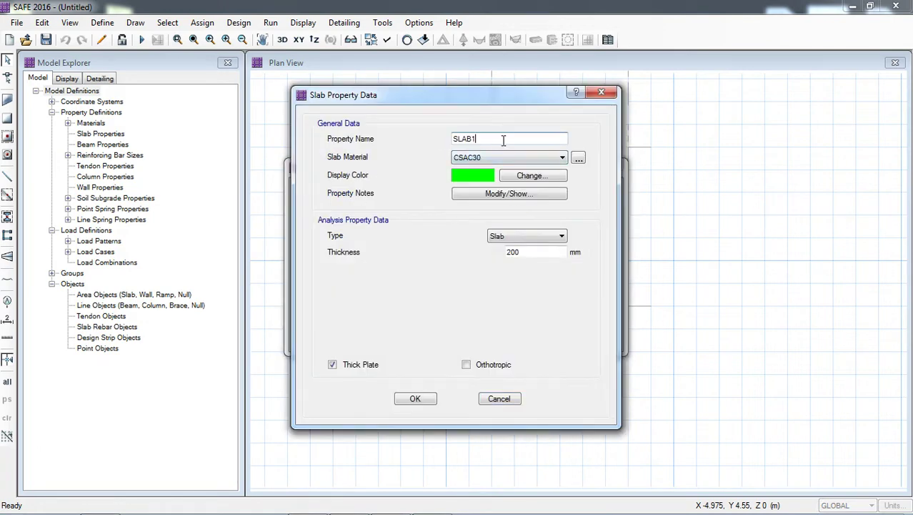
text(150)
double_click(516, 247)
text(150)
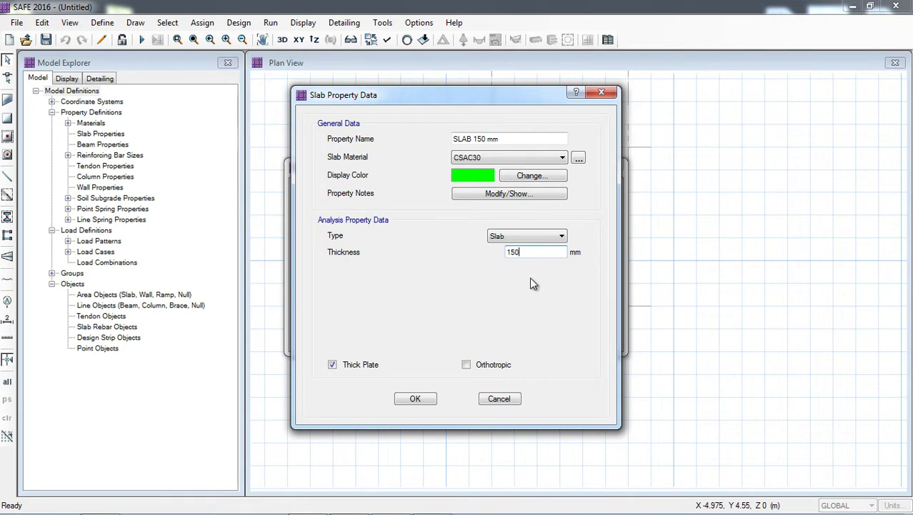
click(467, 365)
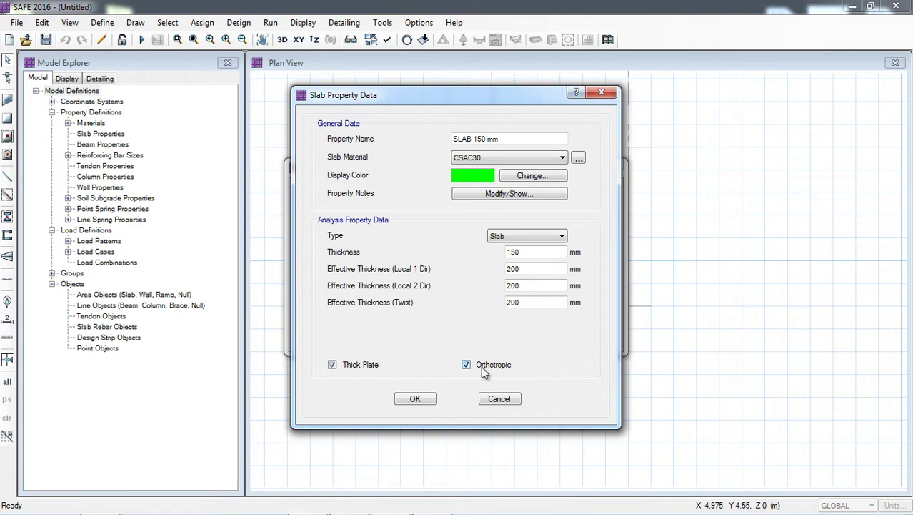
click(469, 366)
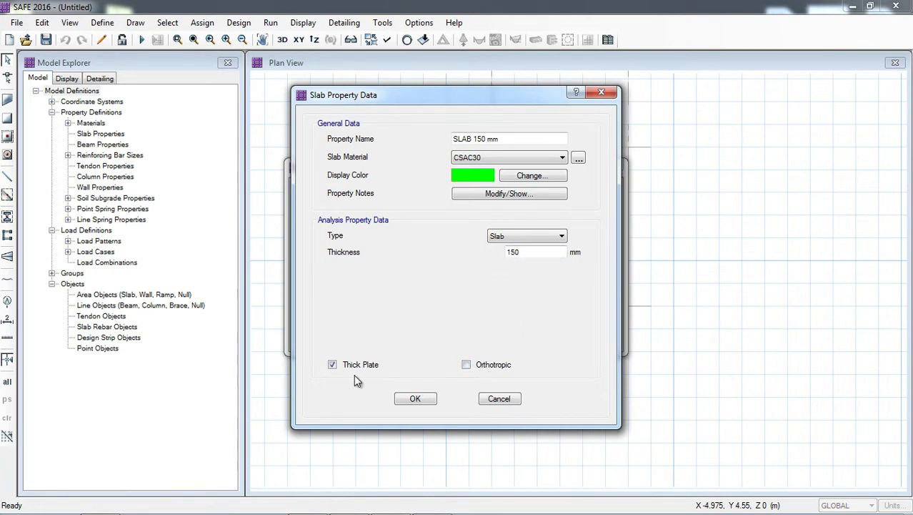
click(416, 398)
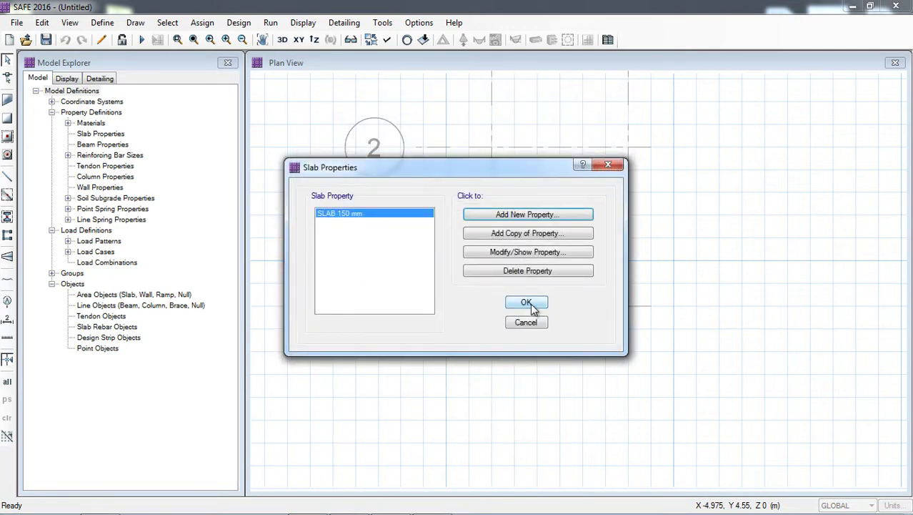
click(527, 303)
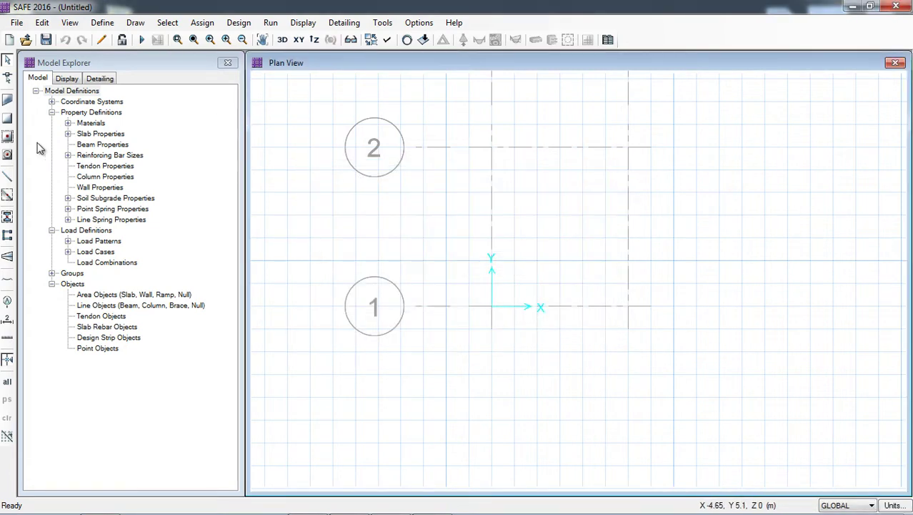
Draw a rectangular SLAB 150 mm slab over the A–B, 1–2 bay, then stop slab drawing
click(9, 122)
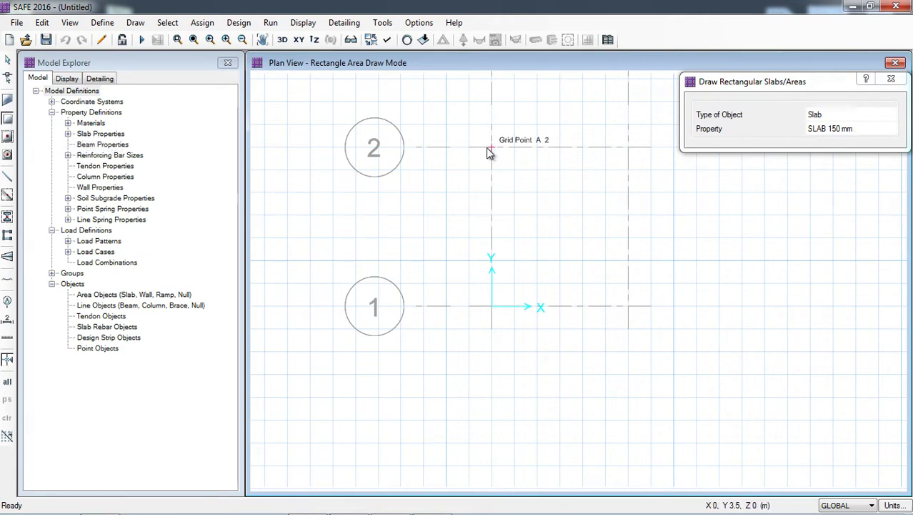
drag(491, 150, 628, 305)
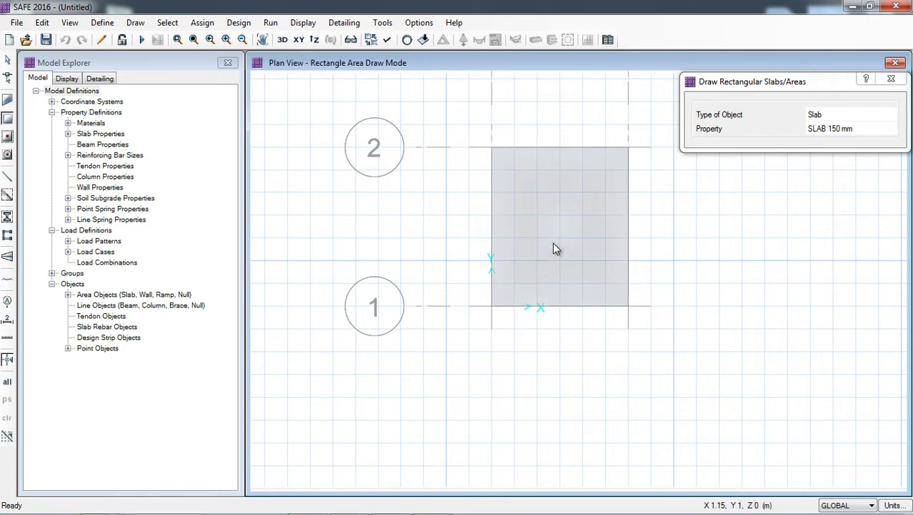
click(891, 79)
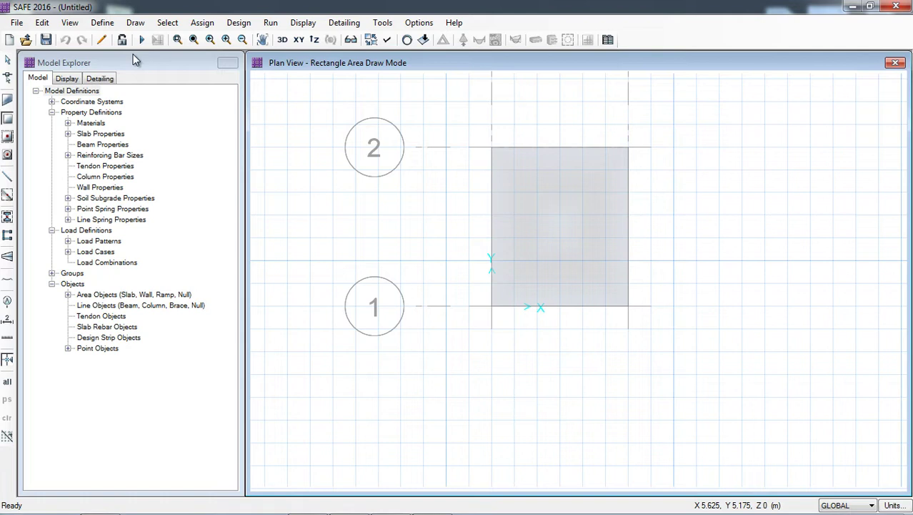
click(7, 60)
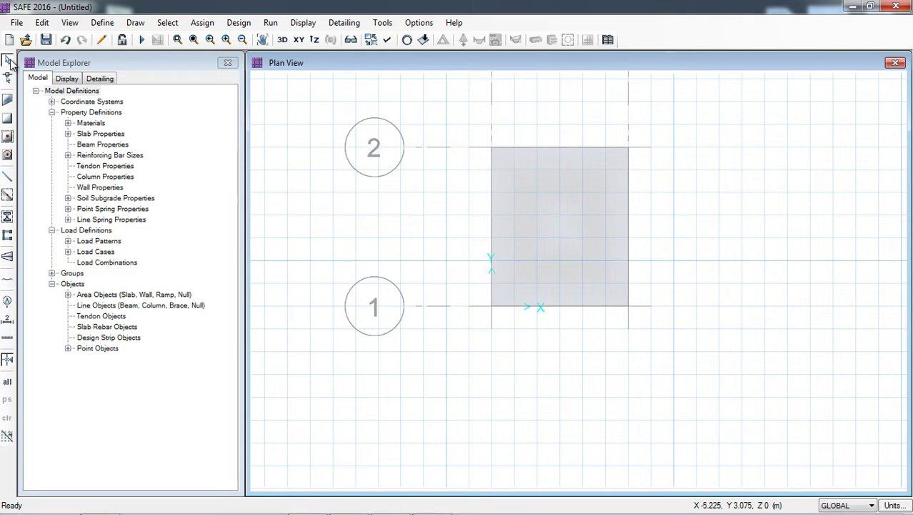
Select only the slab's left edge so one area edge is selected
click(570, 218)
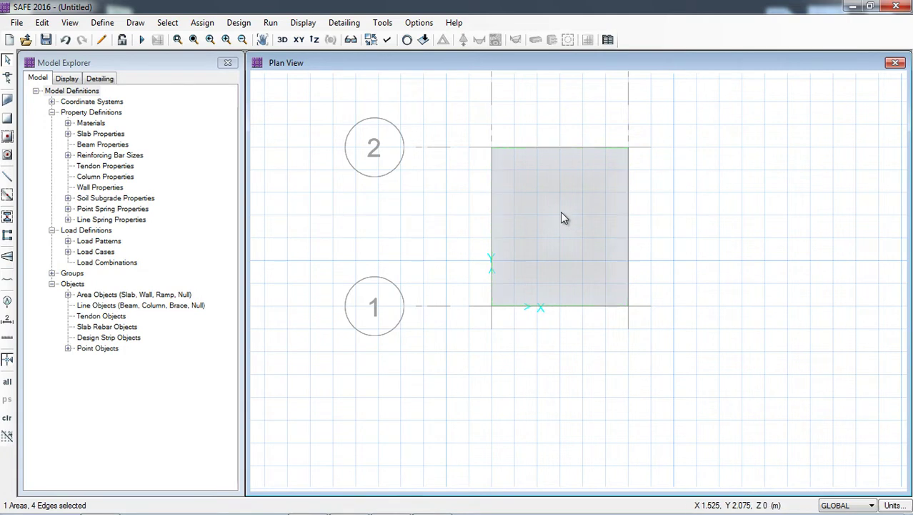
click(560, 211)
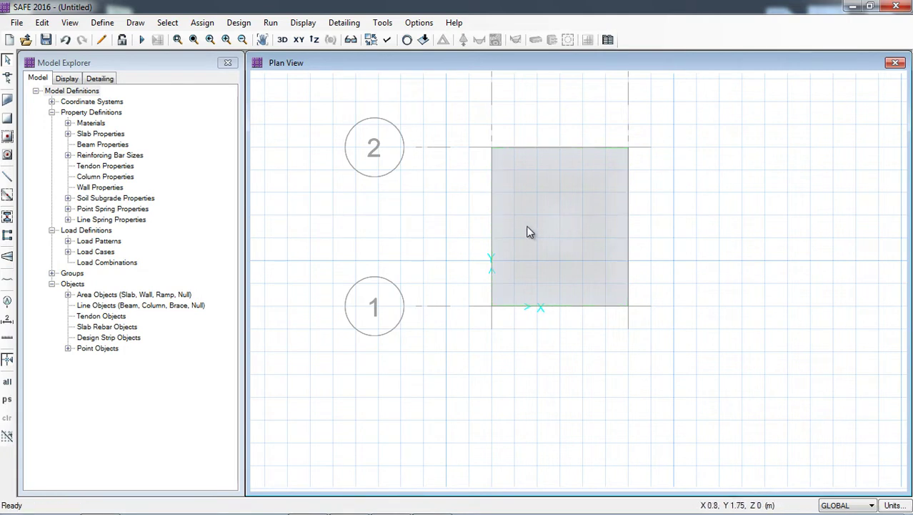
click(492, 212)
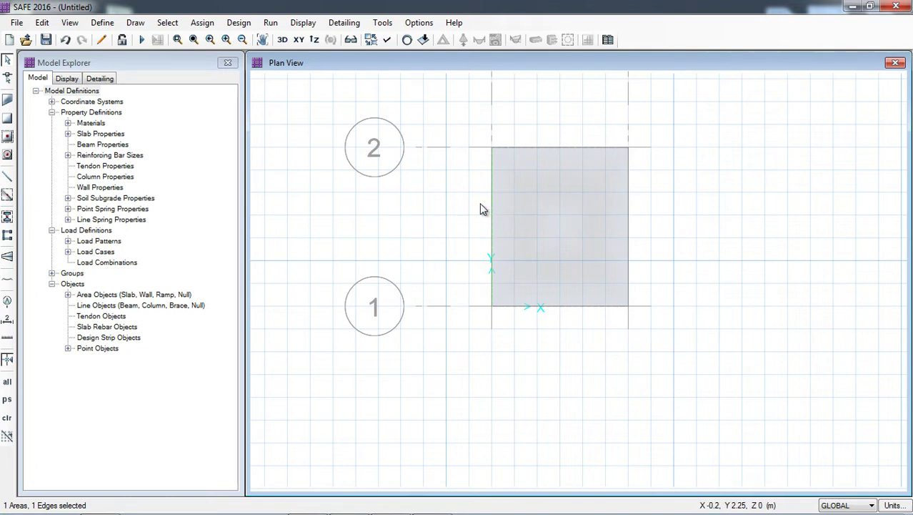
Look through the Assign support options and dismiss them without assigning anything
click(202, 22)
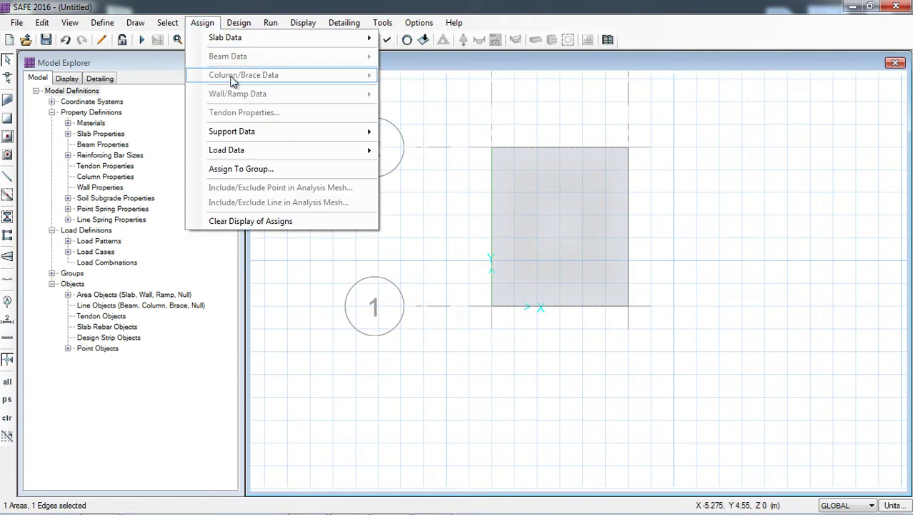
mouse_move(256, 133)
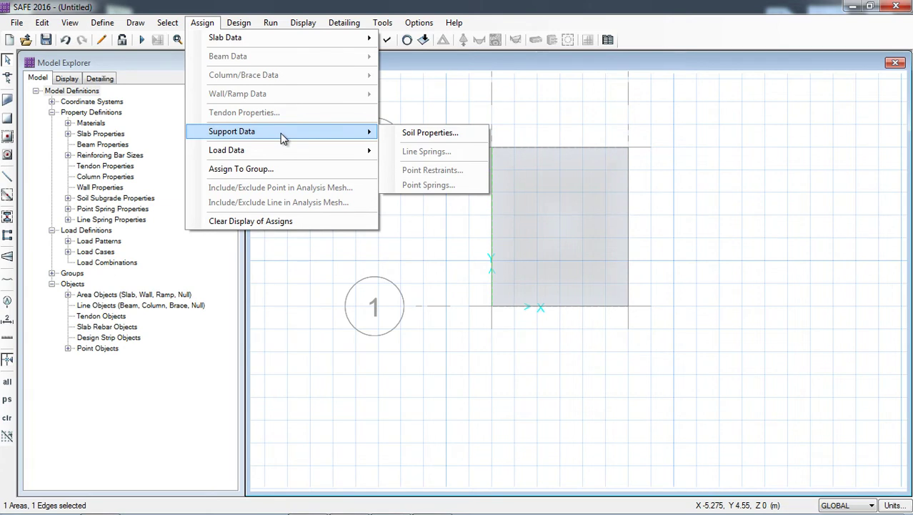
key(Escape)
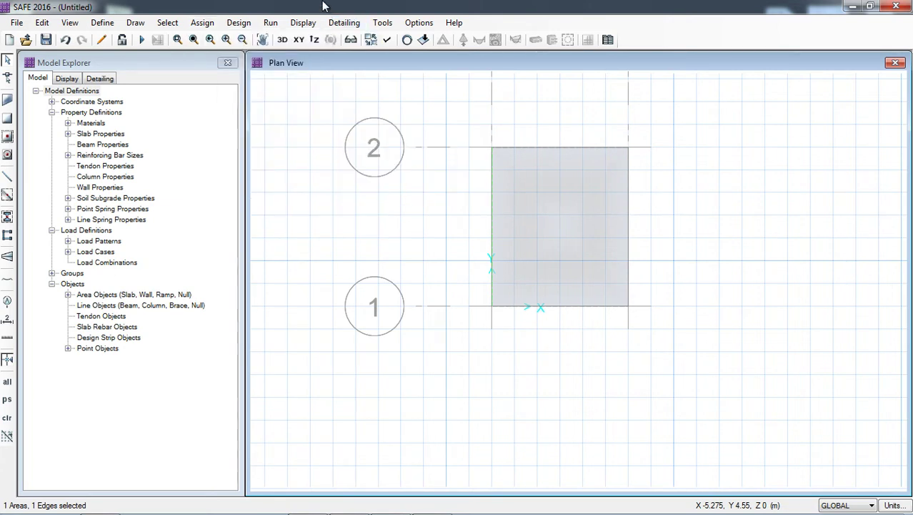
click(344, 23)
click(534, 14)
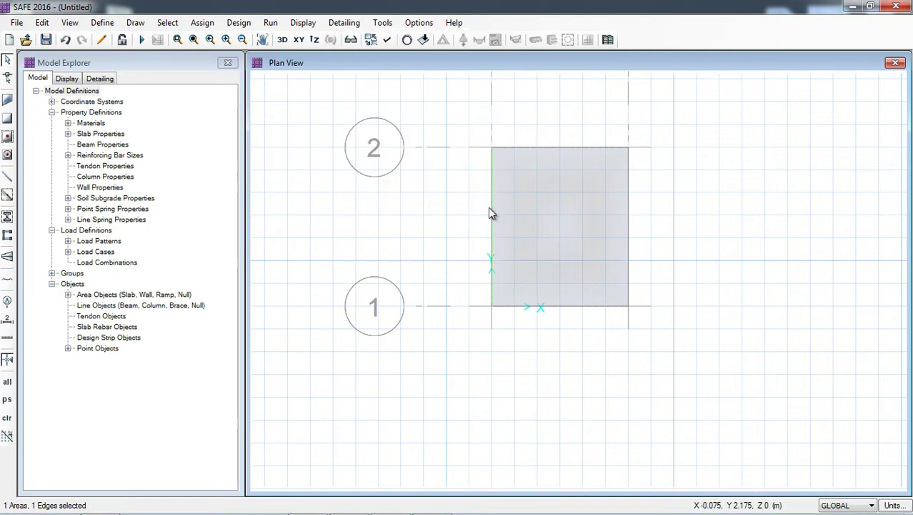
Split the selected left edge into 35 equal segments with Split Area Edges
click(43, 23)
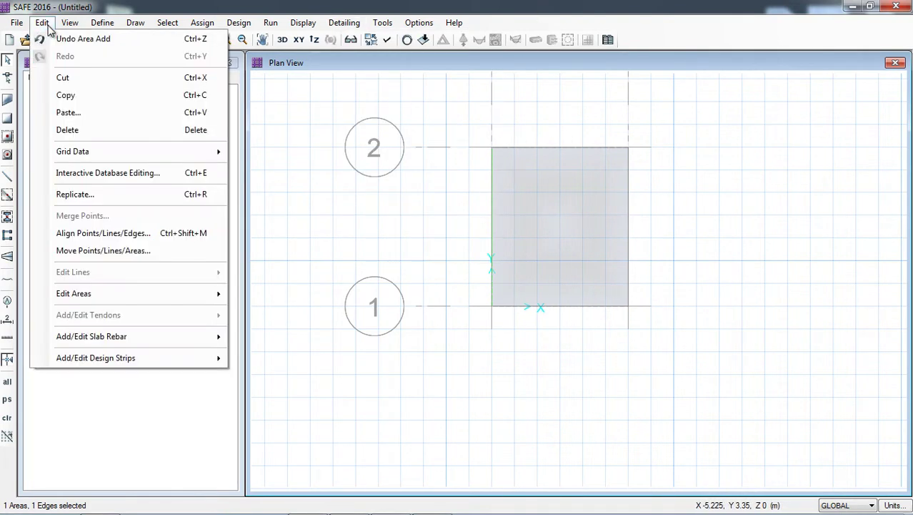
mouse_move(107, 296)
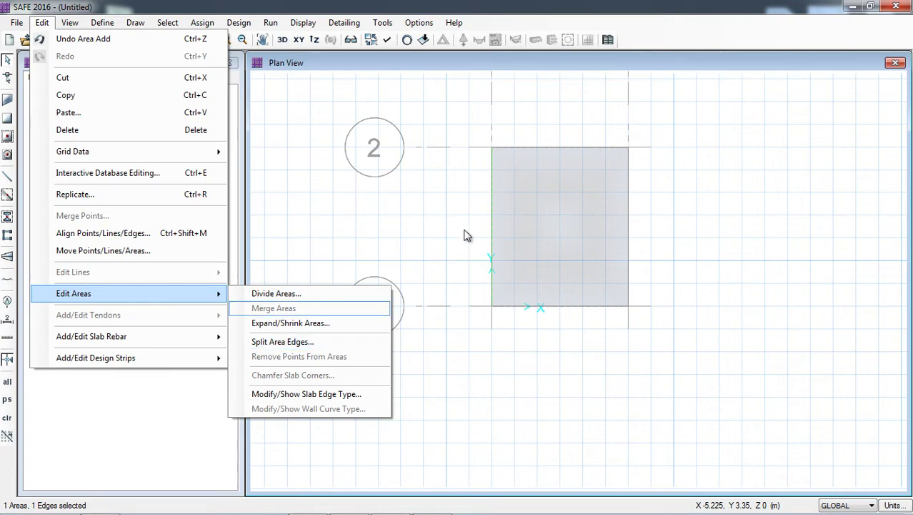
click(291, 341)
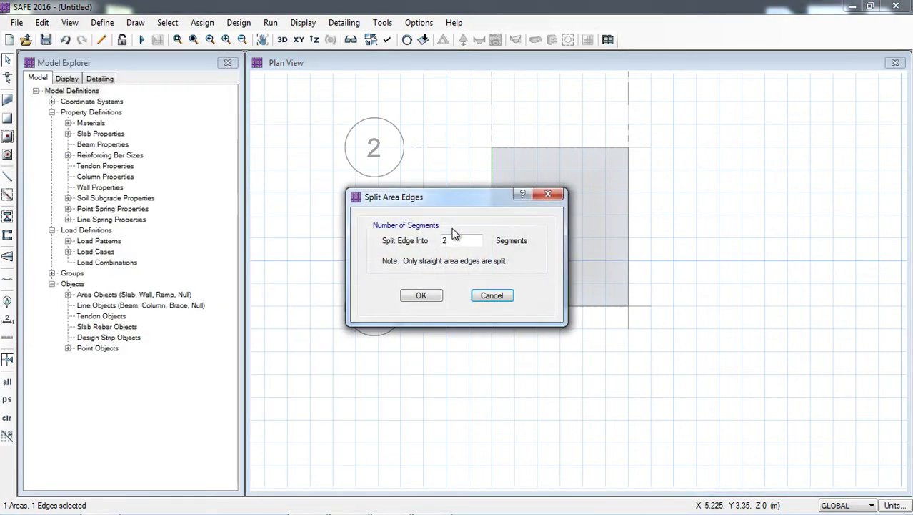
drag(466, 201, 336, 194)
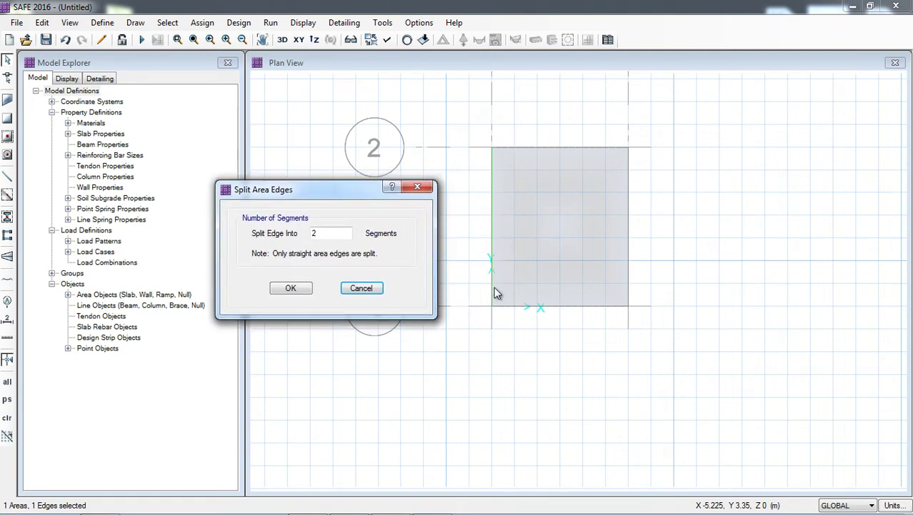
click(323, 233)
drag(362, 196, 327, 195)
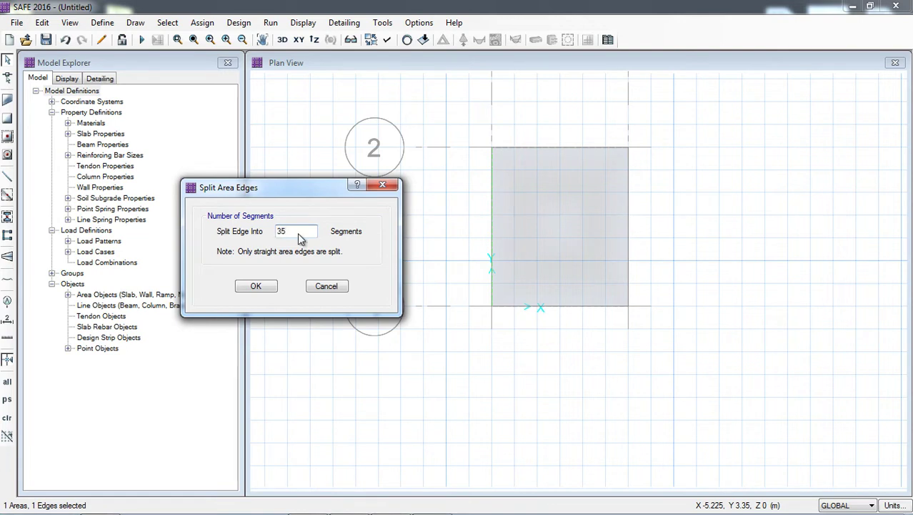
click(261, 286)
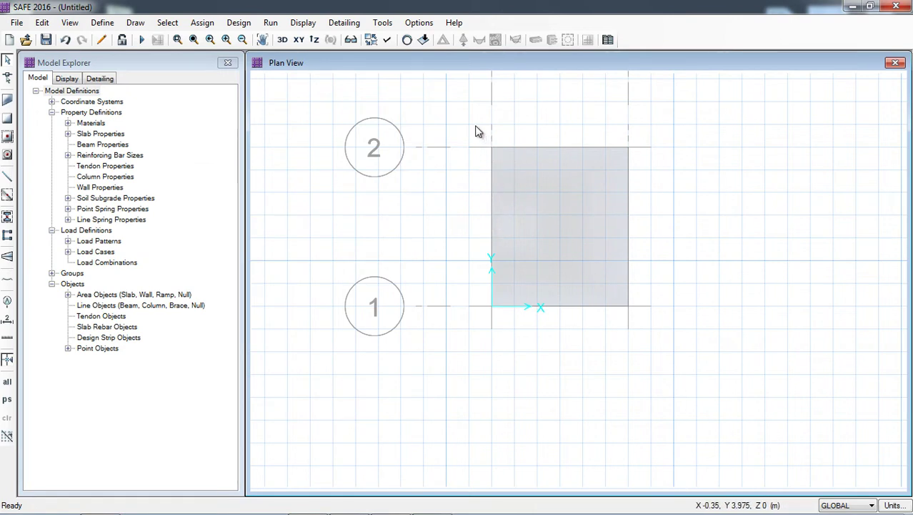
Window-select the 36 left-edge points and assign fully fixed point restraints
drag(468, 123, 501, 340)
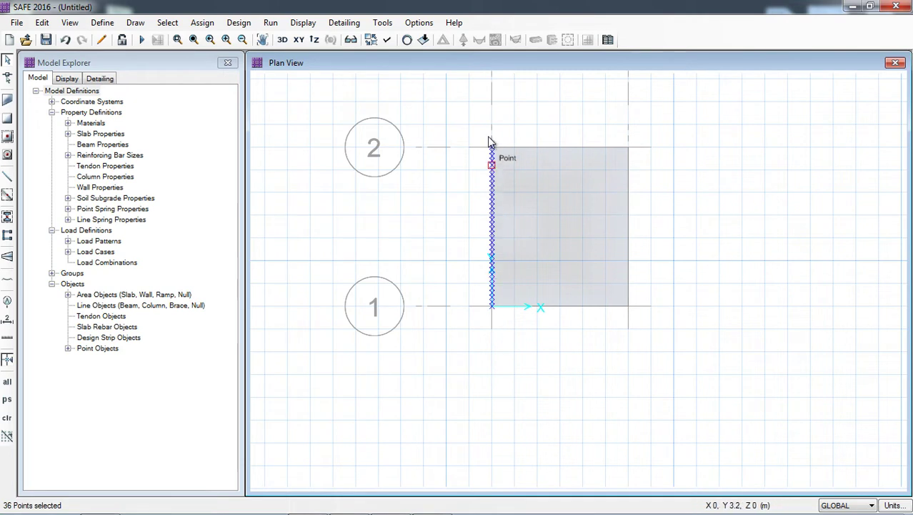
click(210, 25)
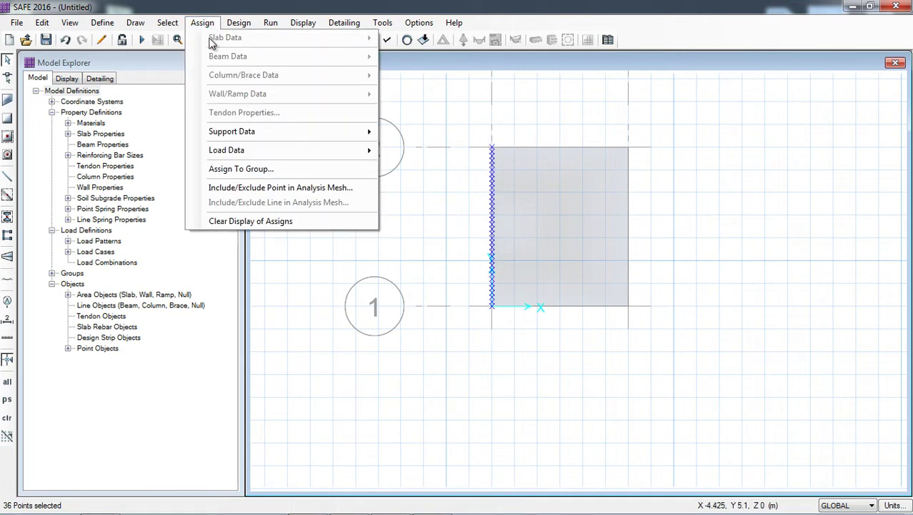
mouse_move(367, 131)
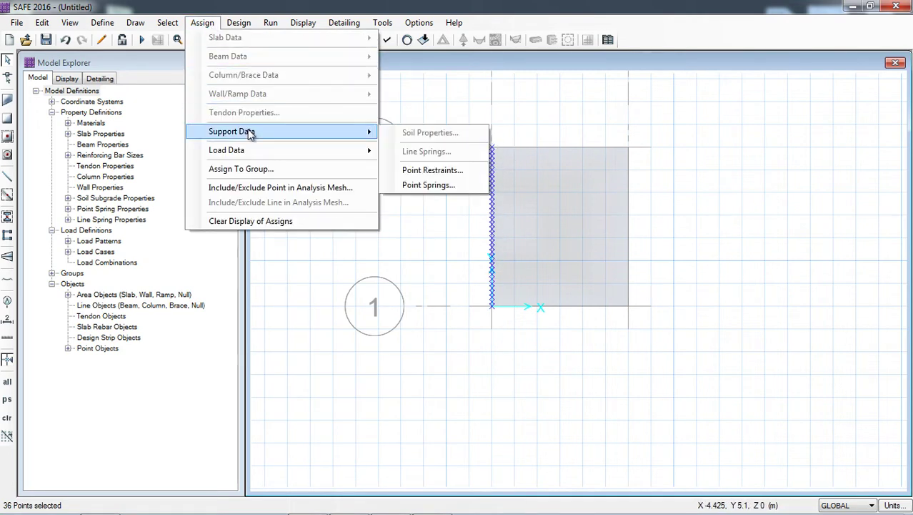
click(429, 170)
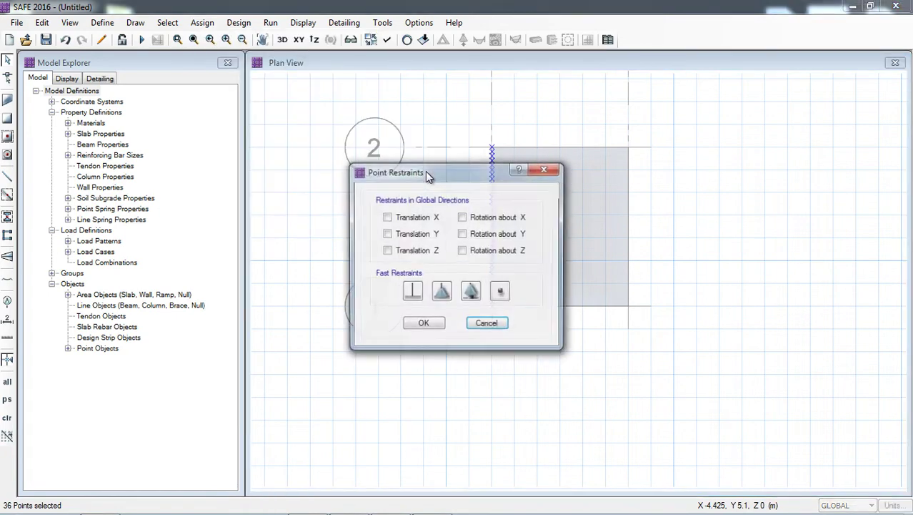
click(413, 290)
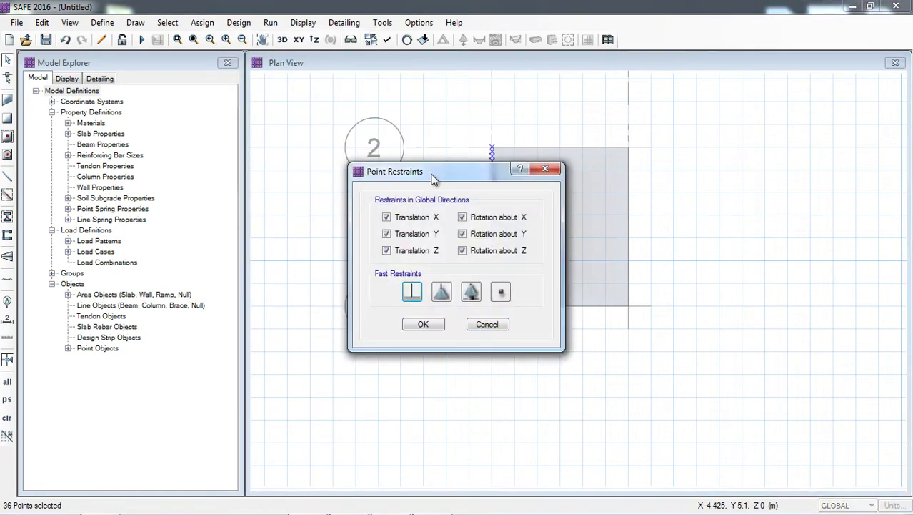
drag(432, 178, 225, 132)
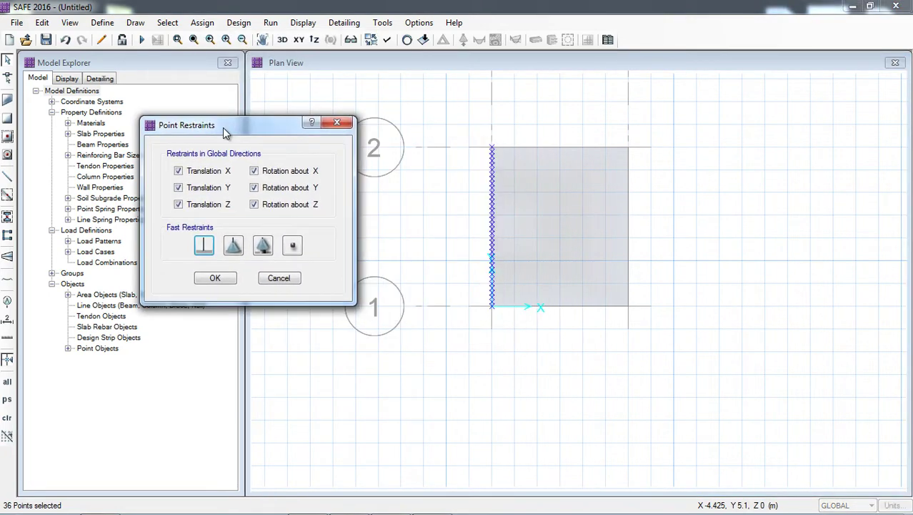
click(215, 278)
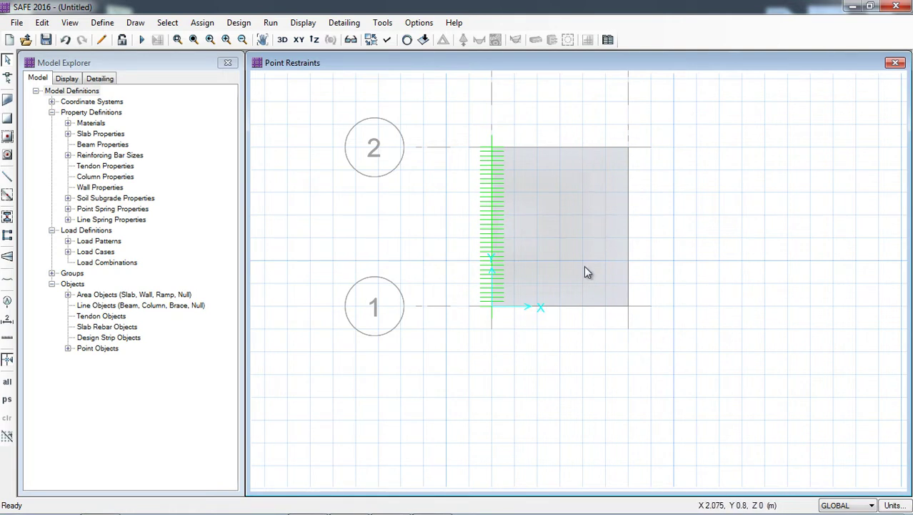
Select the slab and bring up its surface load assignment settings
click(550, 207)
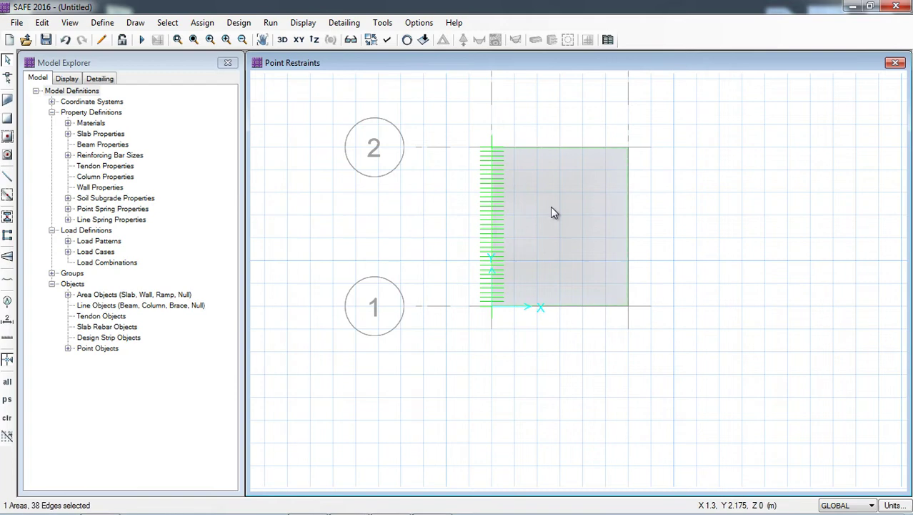
click(202, 22)
mouse_move(233, 157)
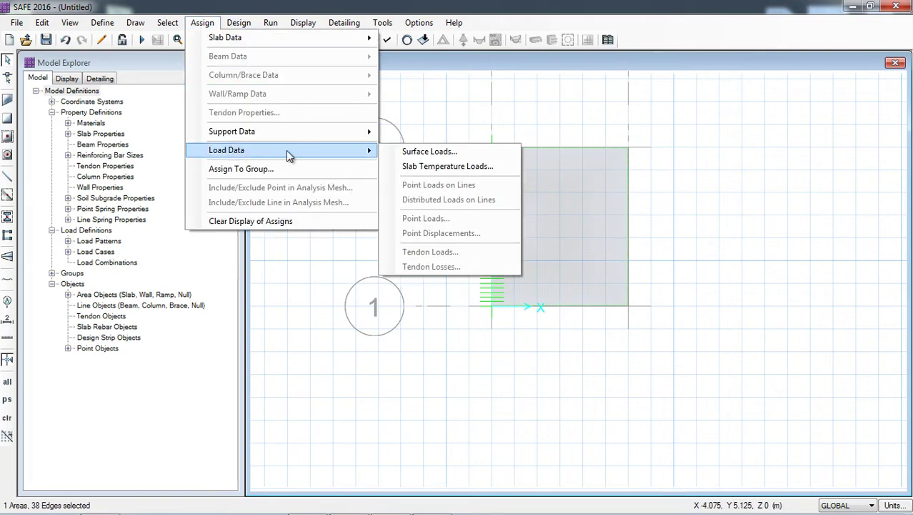
click(451, 155)
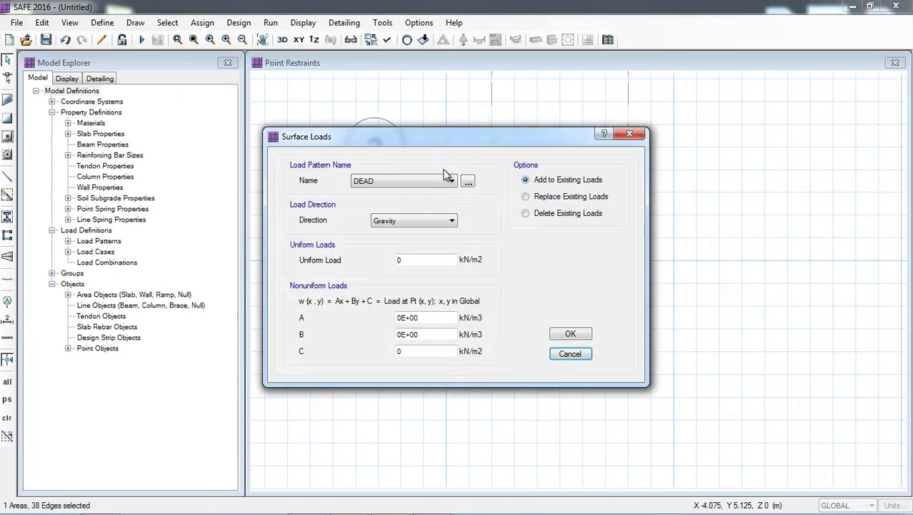
Assign a LIVE gravity surface load of 2.5 kN/m2, replacing existing loads
click(432, 187)
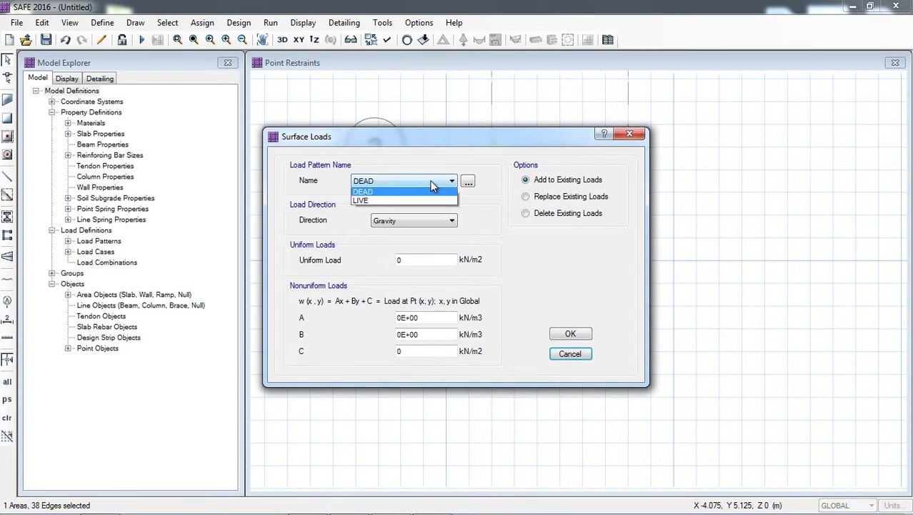
click(392, 200)
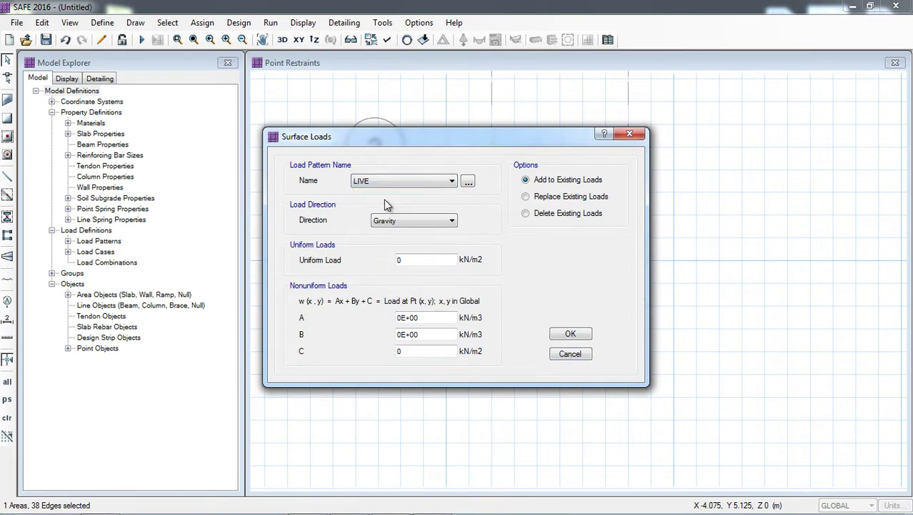
click(525, 196)
drag(499, 141, 298, 133)
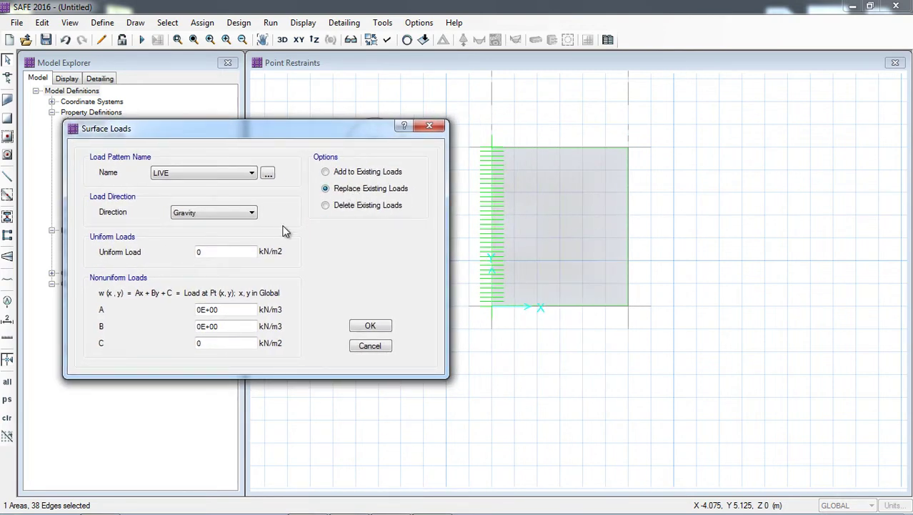
drag(208, 249, 183, 249)
click(364, 325)
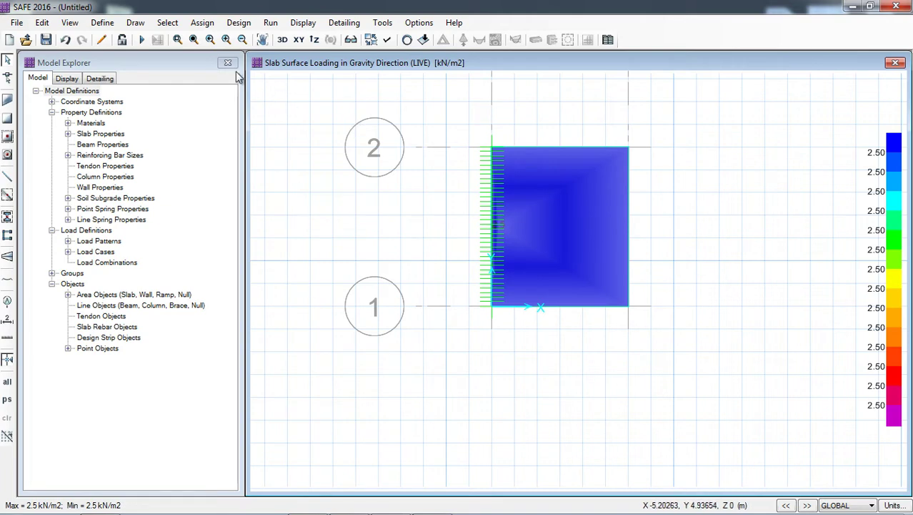
Save the model as the SAFE .FDB file 'Cantilever Slab'
click(48, 40)
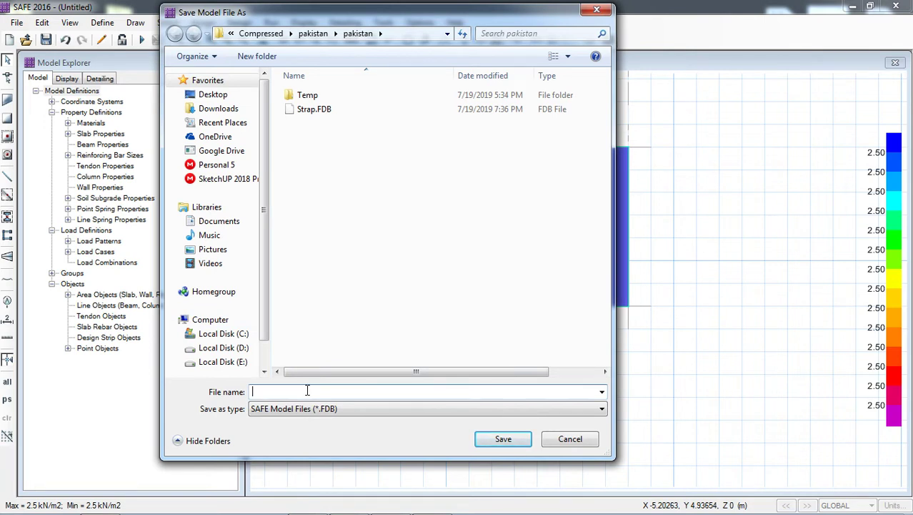
key(Caps_Lock)
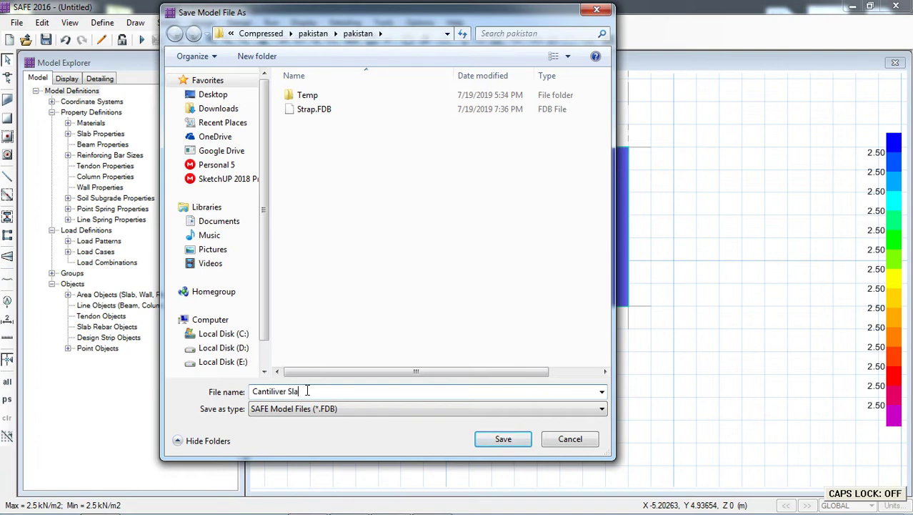
click(497, 438)
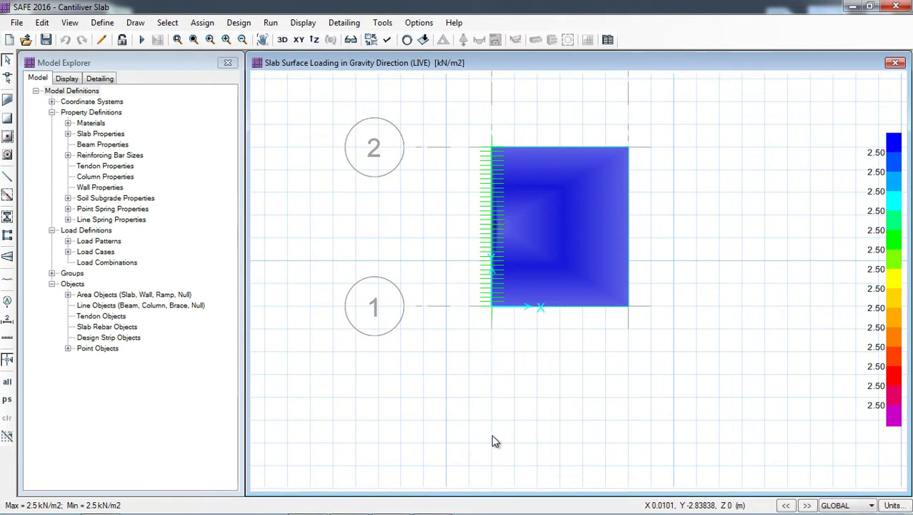
Set the rectangular automatic slab mesh's approximate maximum size to 0.5 m
mouse_move(545, 179)
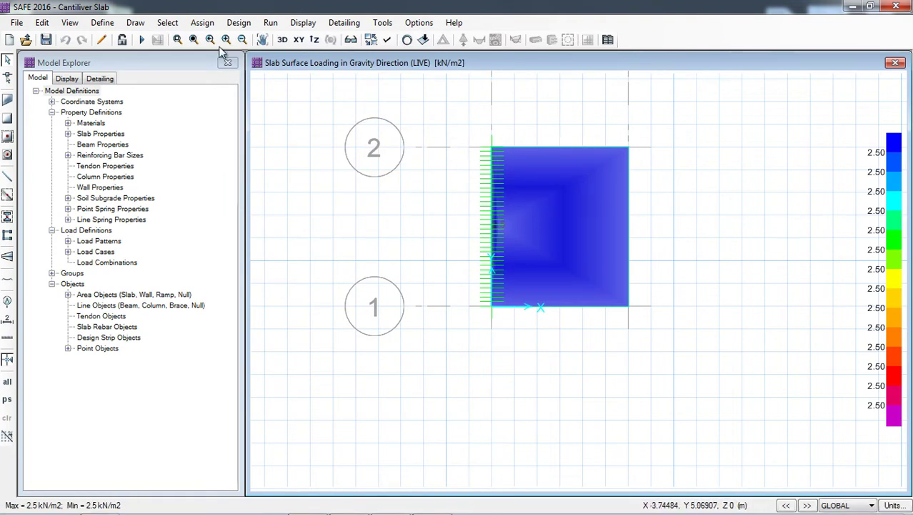
click(271, 23)
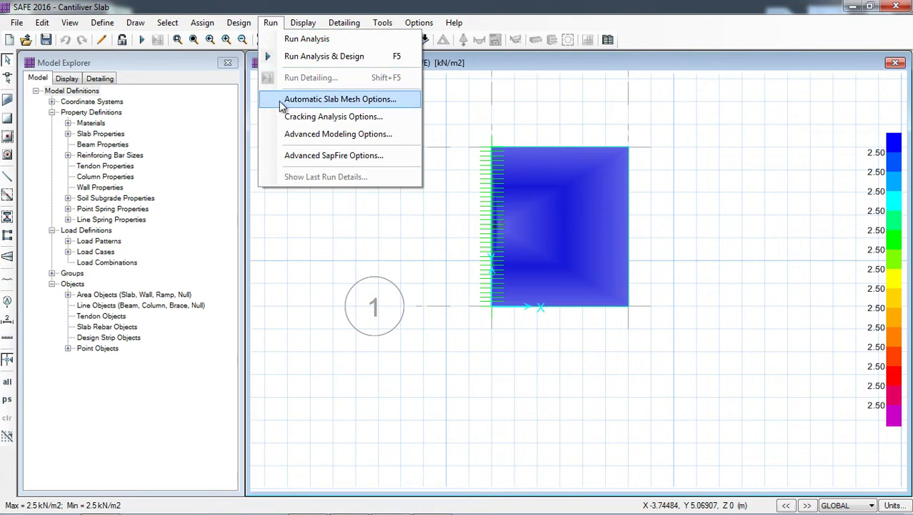
click(360, 100)
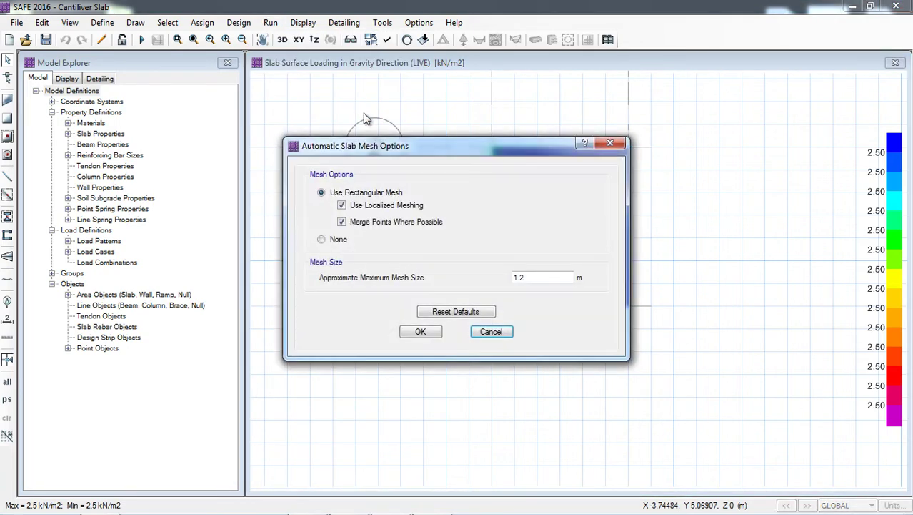
drag(483, 145, 264, 115)
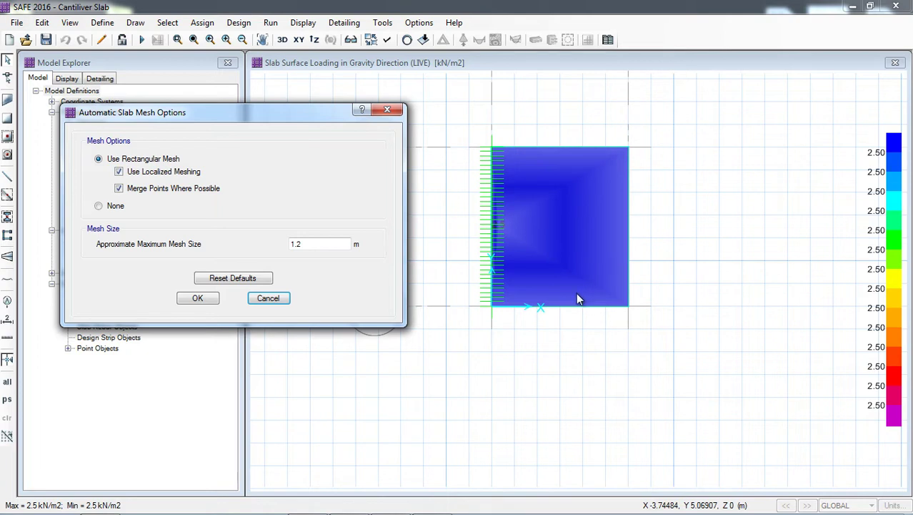
drag(318, 243, 279, 238)
text(0.5)
click(200, 297)
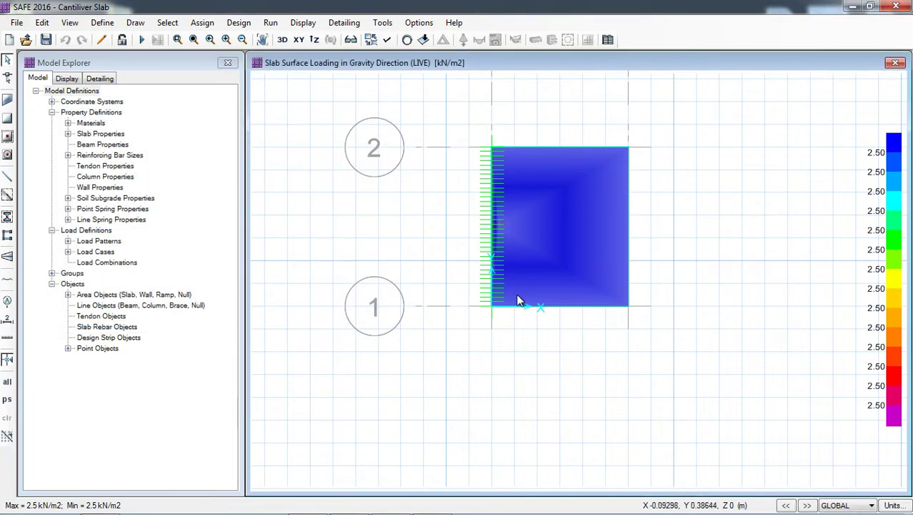
mouse_move(541, 205)
Run analysis and design, showing DEAD-load deflections down to about -4.69 mm
click(142, 41)
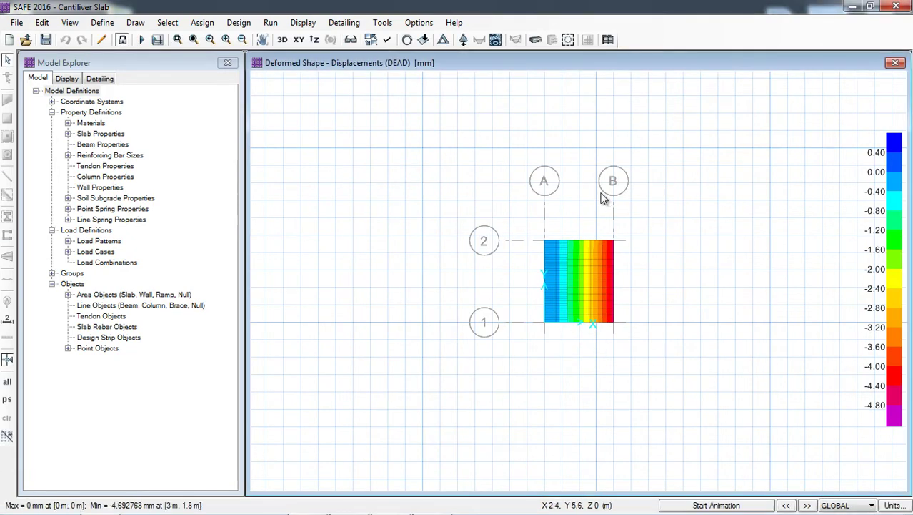
scroll(601, 336, up, 3)
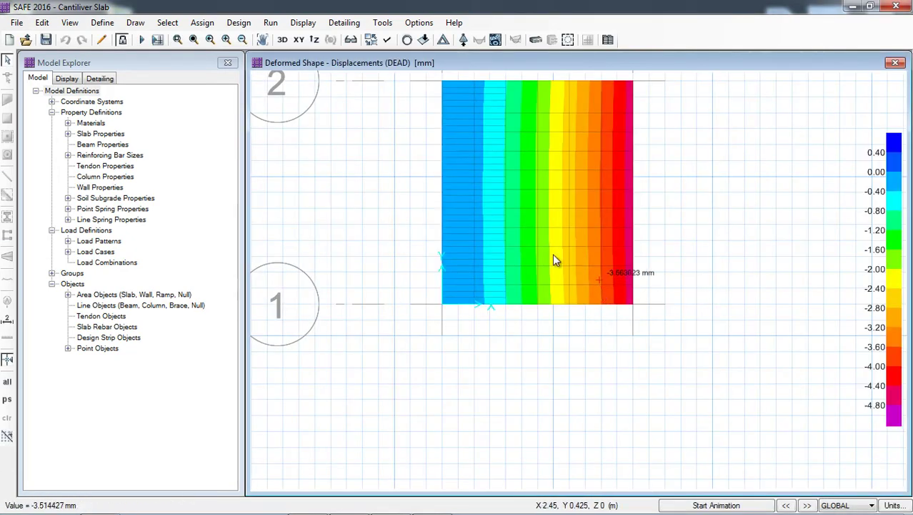
mouse_move(444, 199)
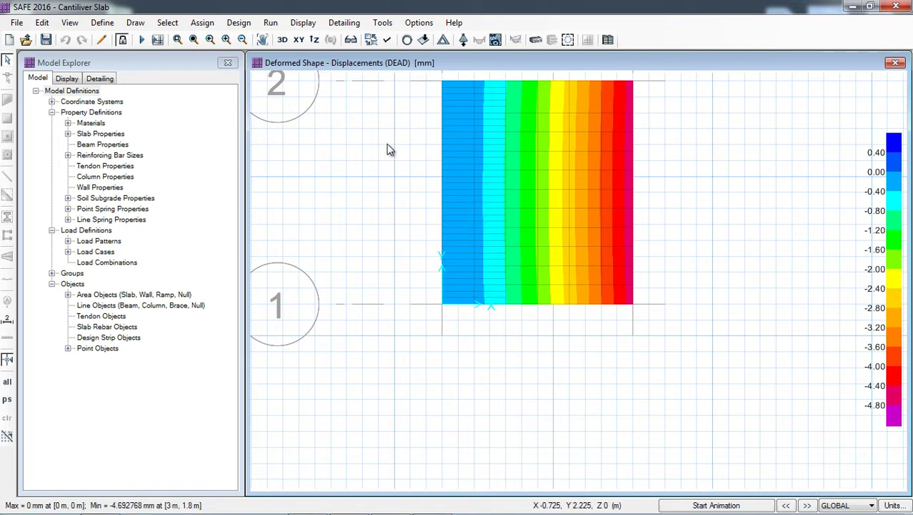
Plot DCONU2 MMax slab moment contours, ranging -7.6384 to 0.7132 kN-m/m
click(318, 25)
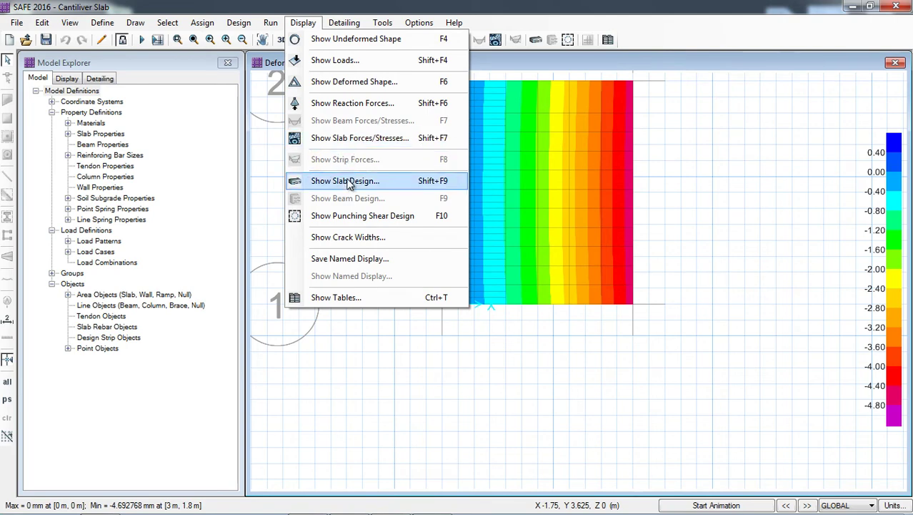
click(342, 140)
drag(491, 90, 274, 96)
click(63, 148)
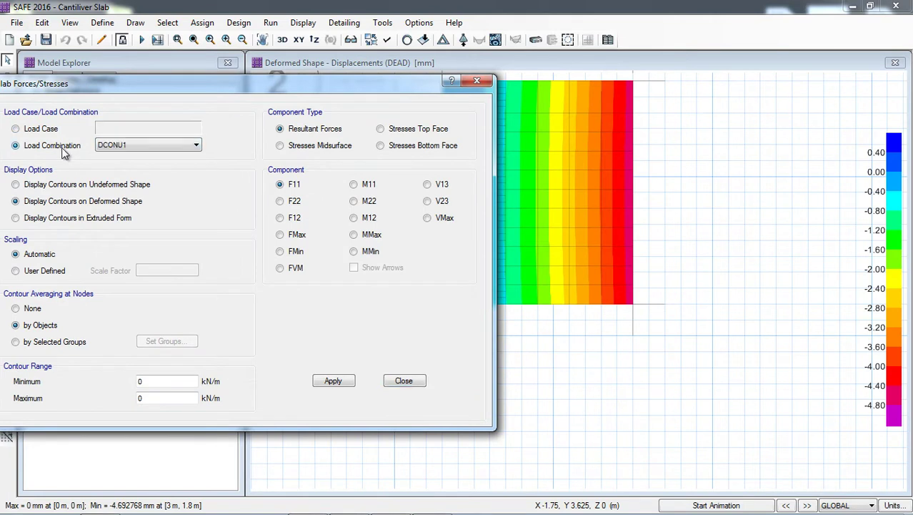
click(147, 151)
click(133, 164)
click(364, 237)
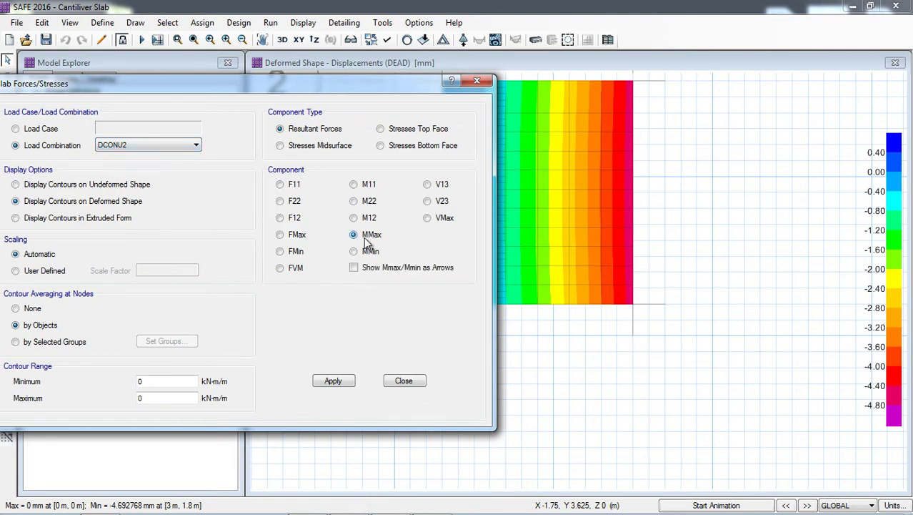
drag(385, 90, 300, 89)
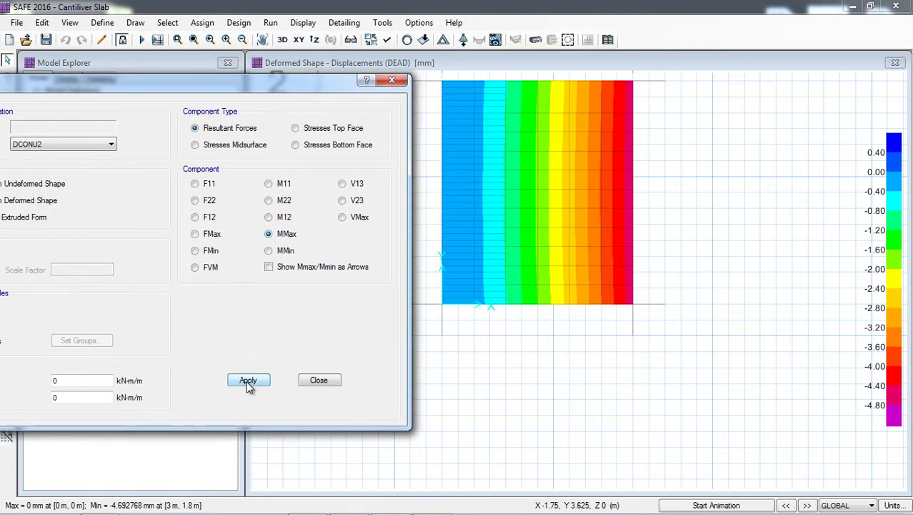
click(248, 380)
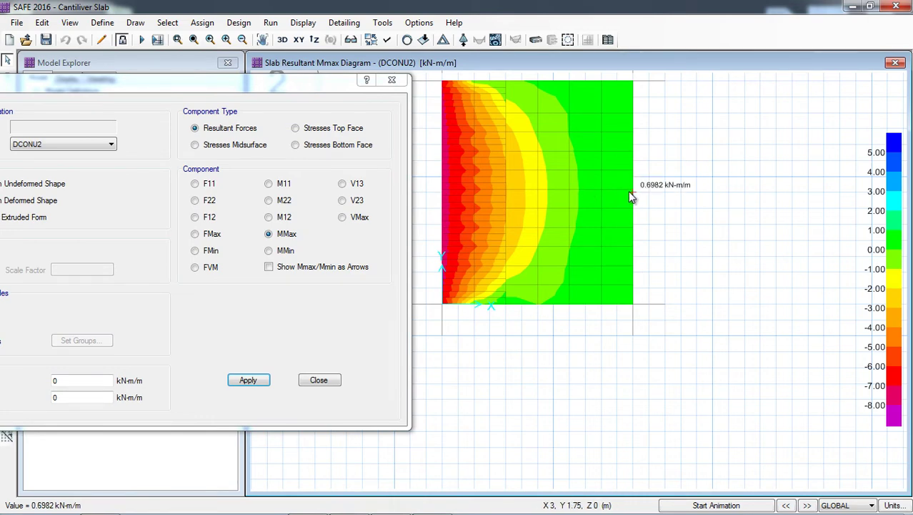
click(318, 379)
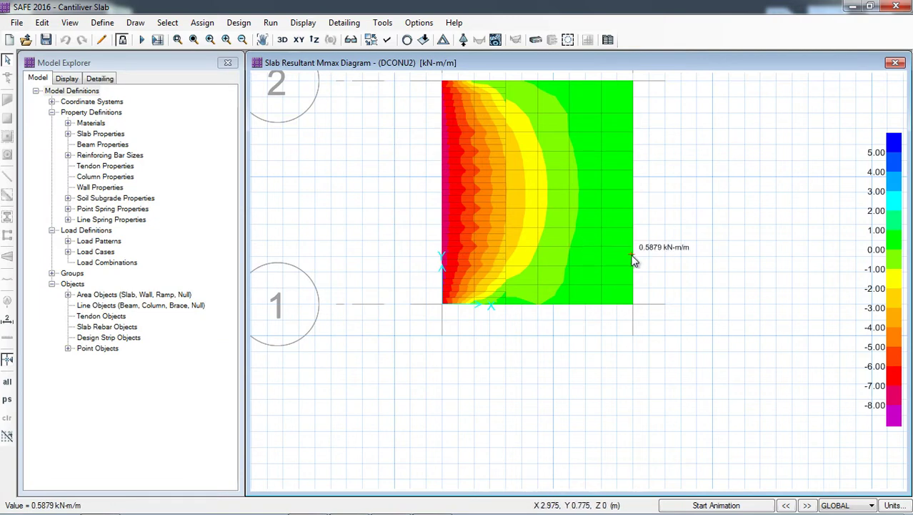
Unlock the model, discarding analysis results, and start the design strip drawing tool
click(122, 40)
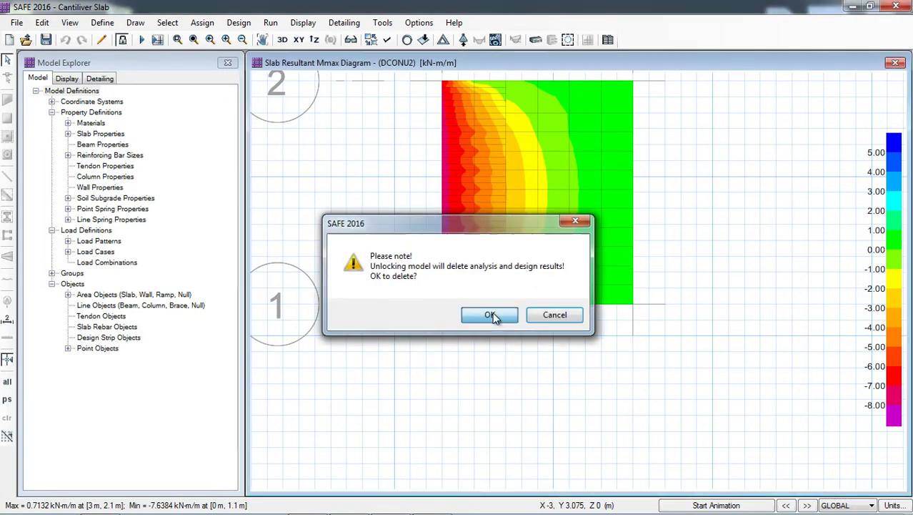
click(493, 312)
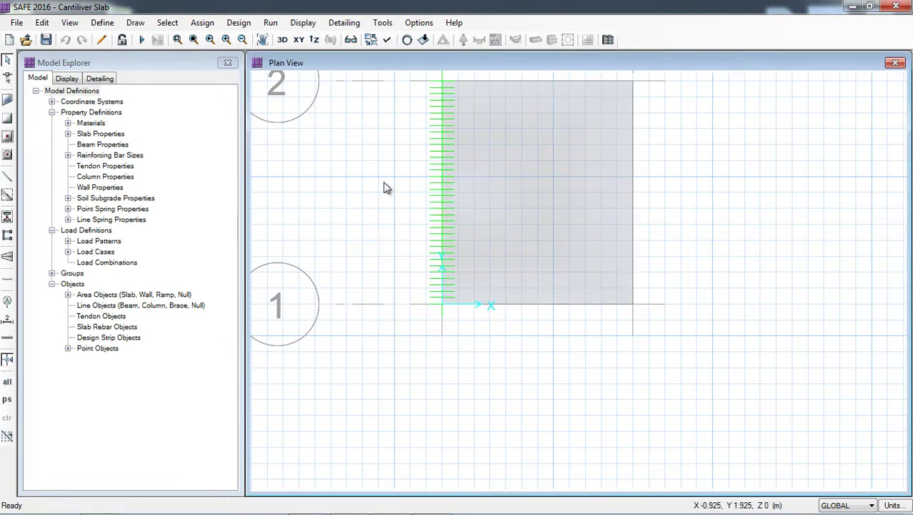
click(43, 26)
mouse_move(138, 363)
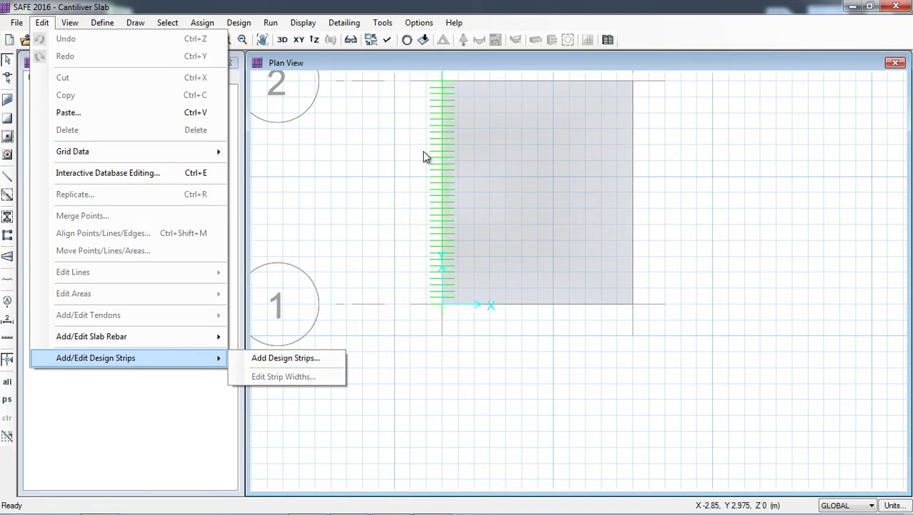
click(110, 24)
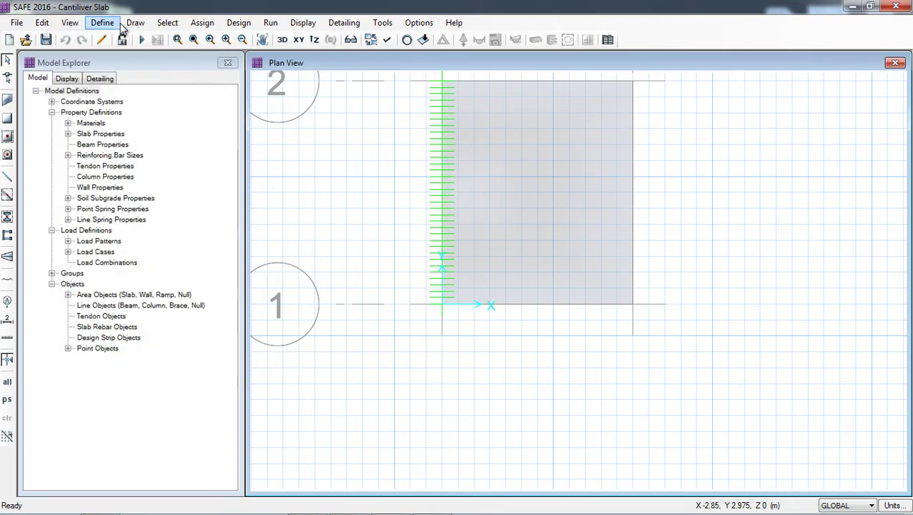
click(135, 24)
click(135, 24)
click(135, 24)
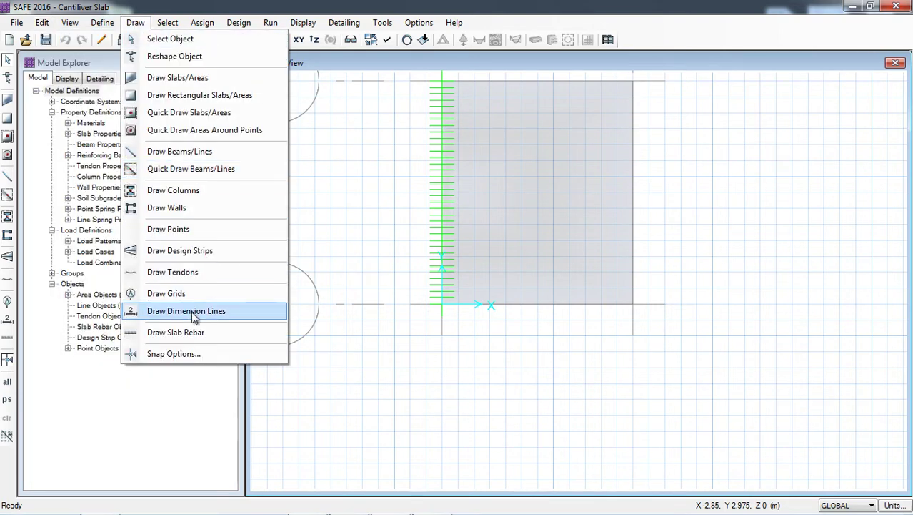
click(168, 250)
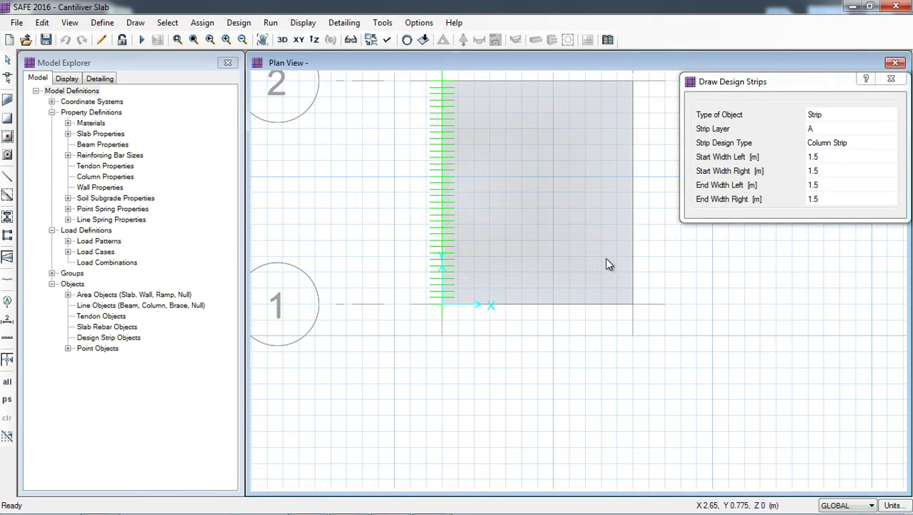
click(443, 305)
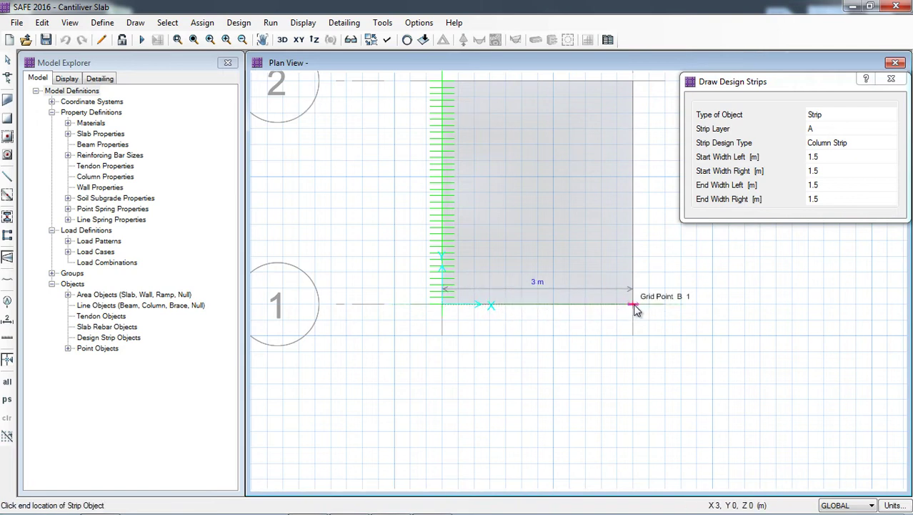
key(Escape)
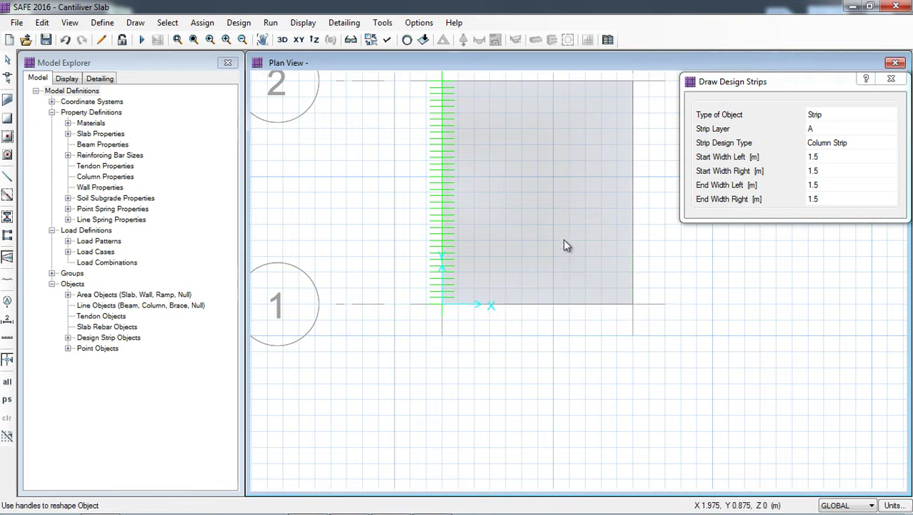
click(442, 86)
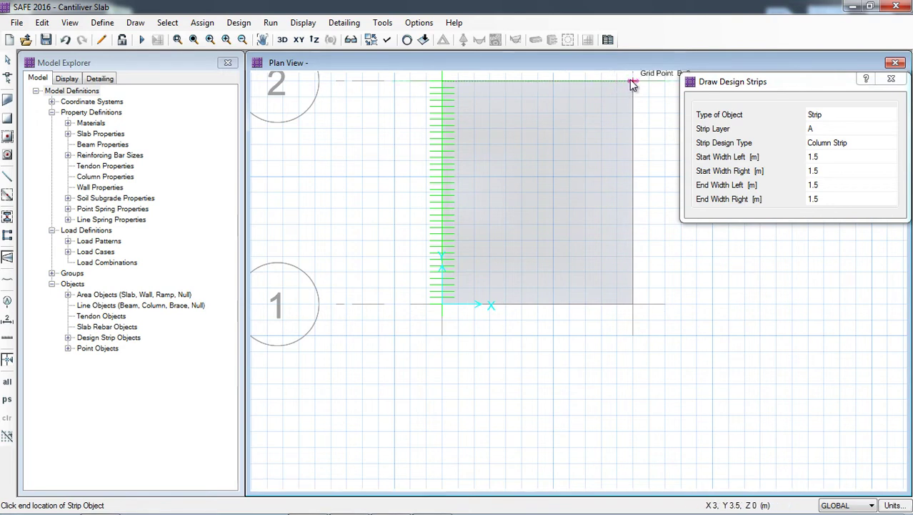
key(Escape)
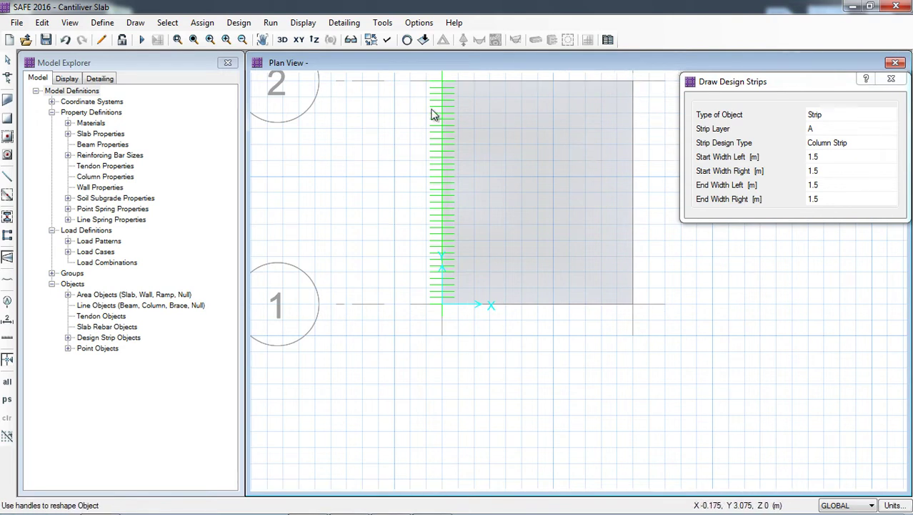
Draw a middle strip at Y 1.9 m from the slab's left to right edge
click(861, 146)
click(864, 144)
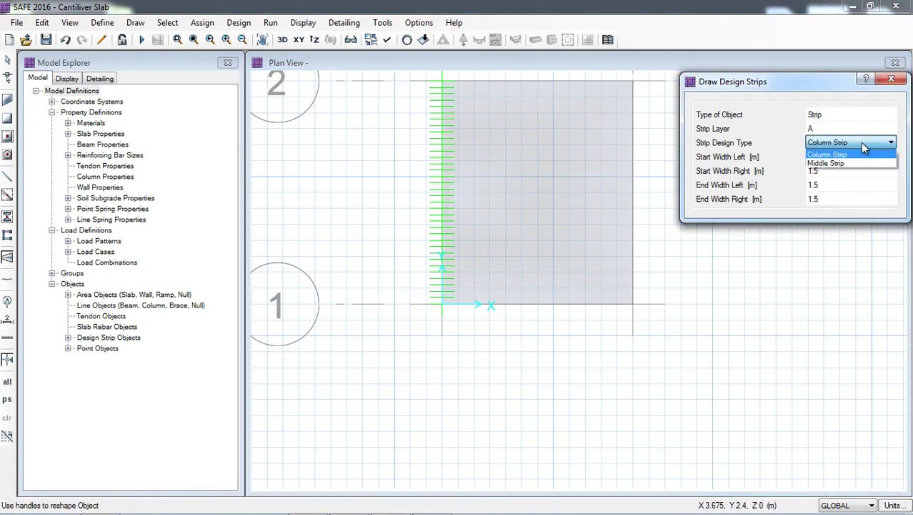
click(845, 164)
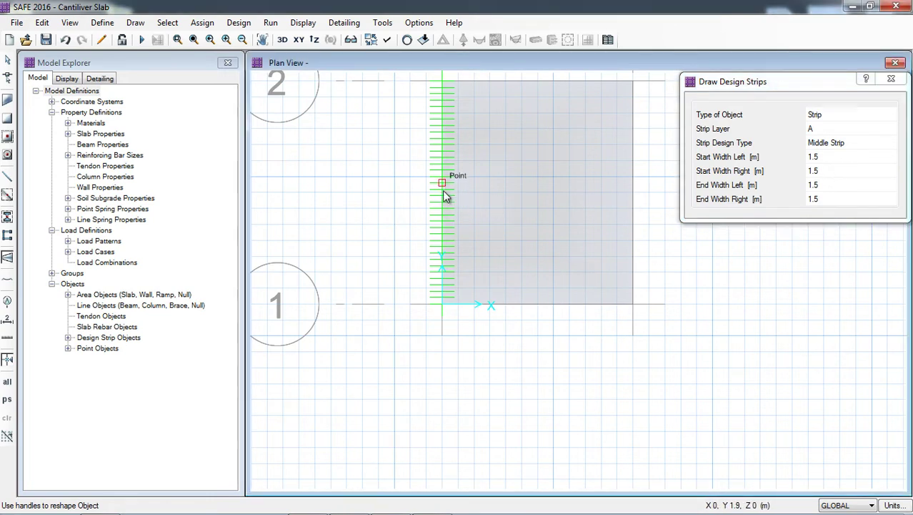
click(443, 195)
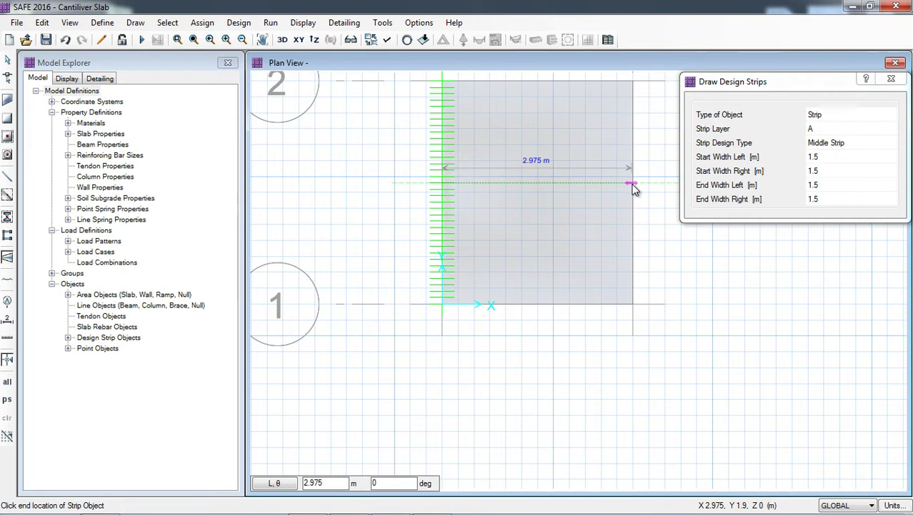
click(633, 186)
key(Return)
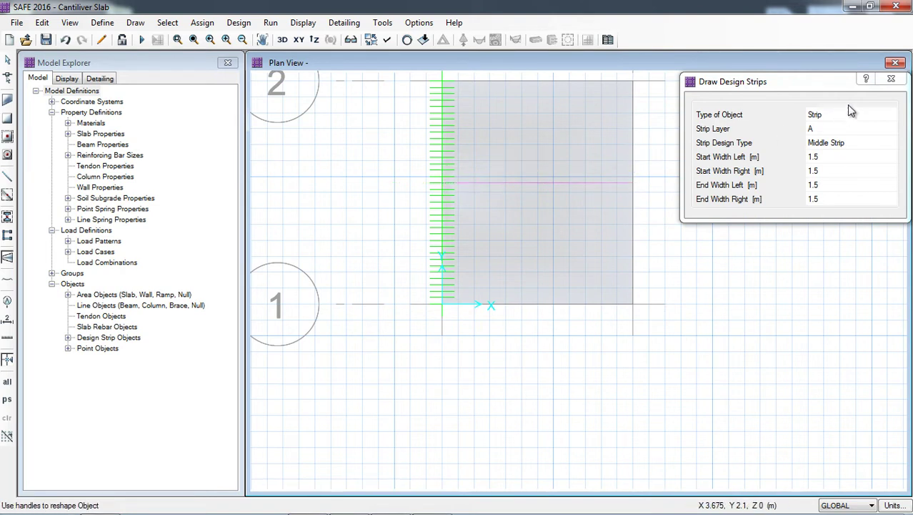
click(891, 79)
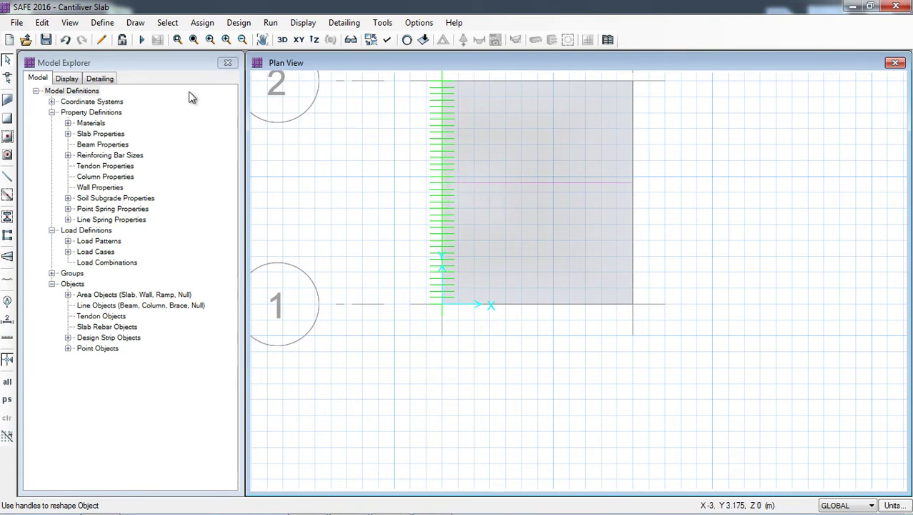
Rerun the analysis and plot the DCONU2 strip moment diagram, -111.7122 to 0 kN-m
click(142, 40)
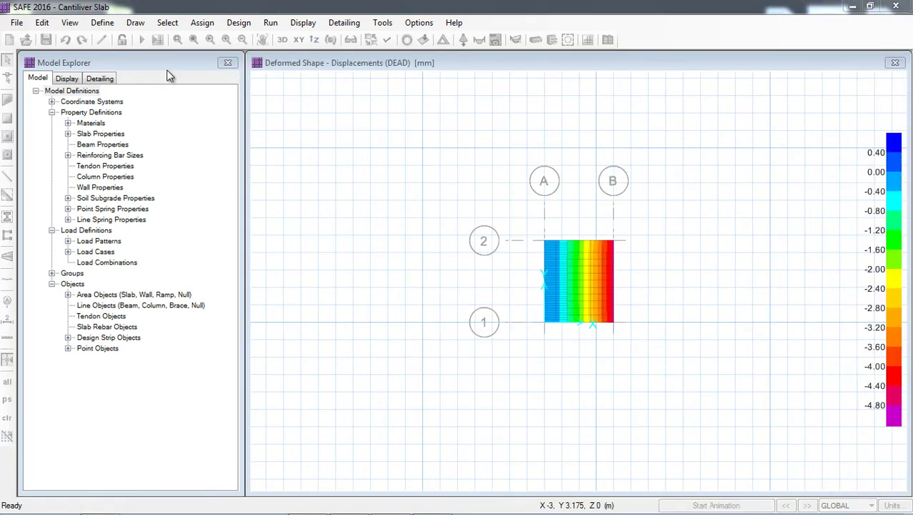
click(304, 24)
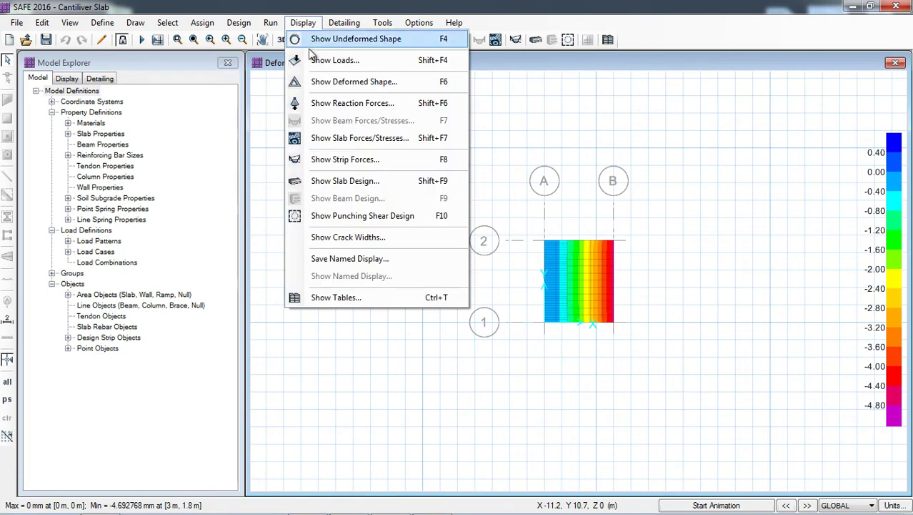
click(341, 161)
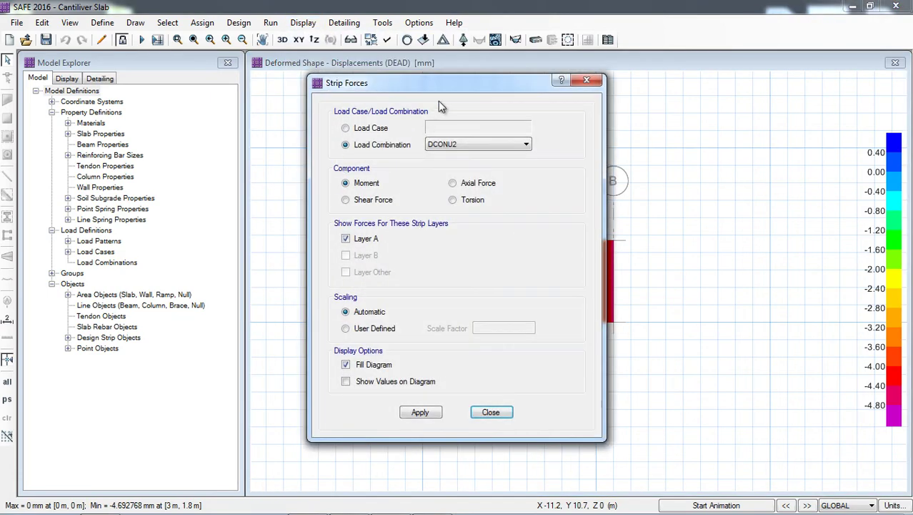
drag(446, 88, 320, 88)
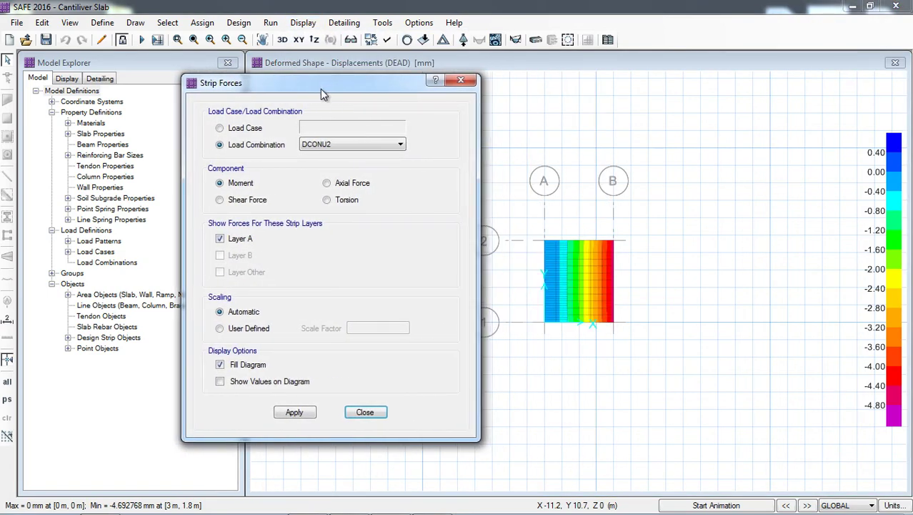
click(341, 147)
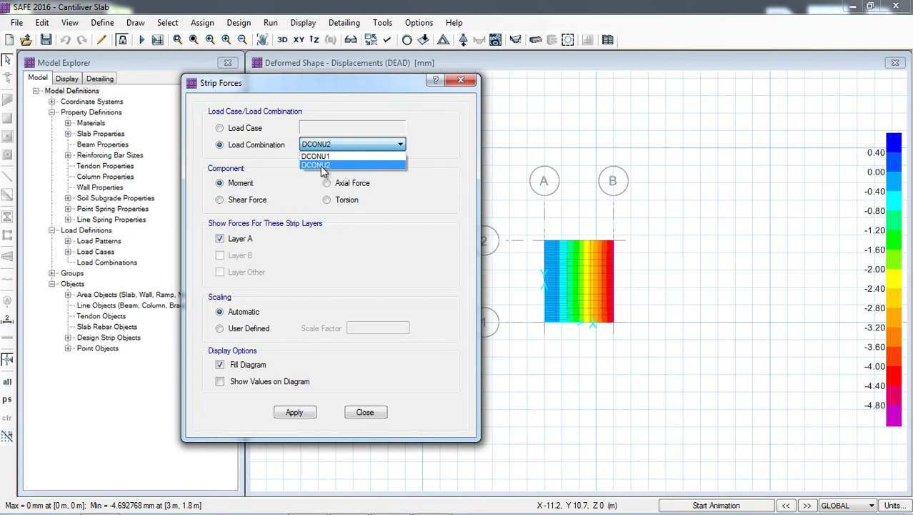
click(323, 166)
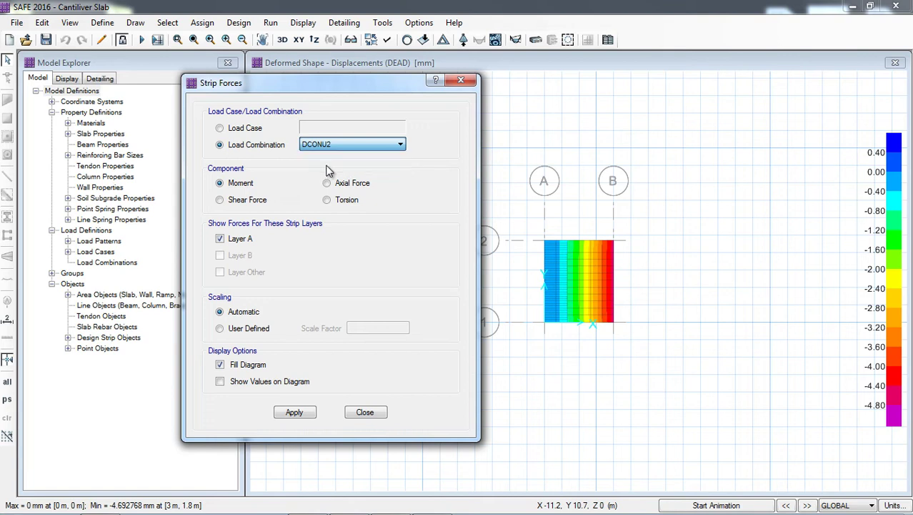
drag(349, 89, 266, 88)
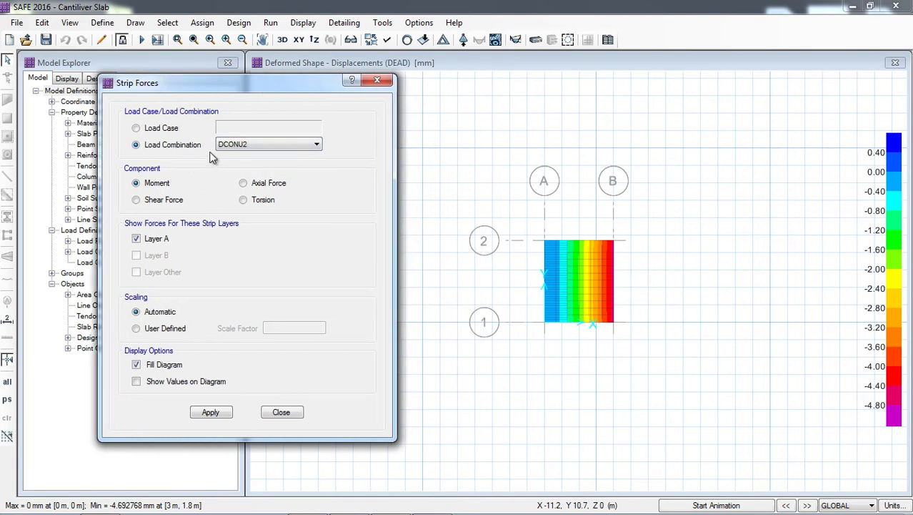
click(210, 412)
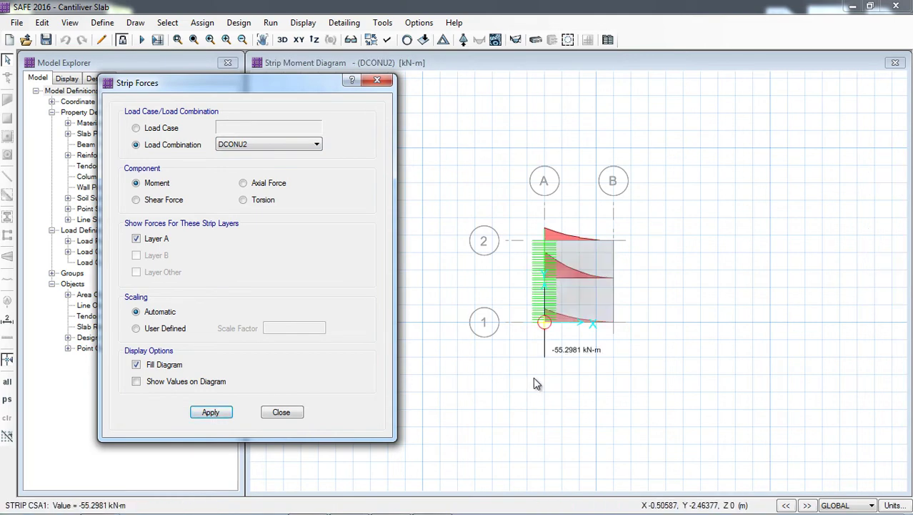
scroll(552, 364, up, 2)
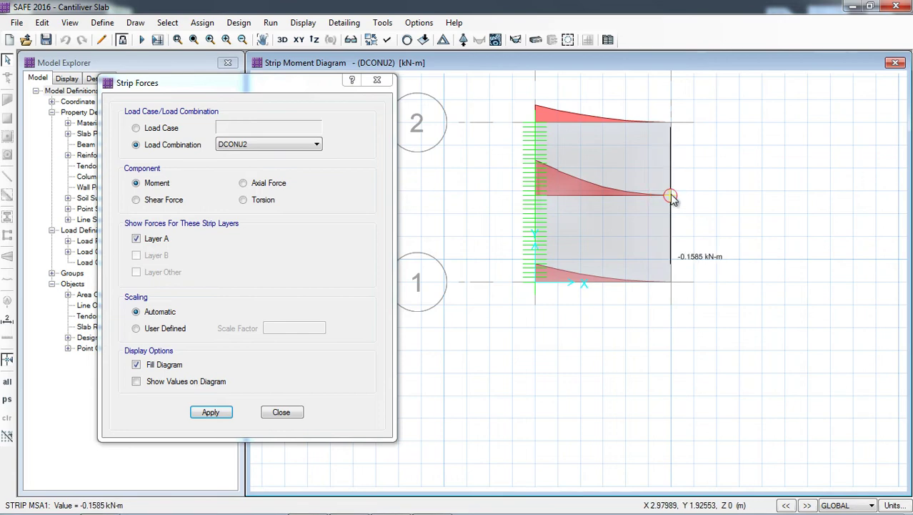
click(293, 412)
click(102, 22)
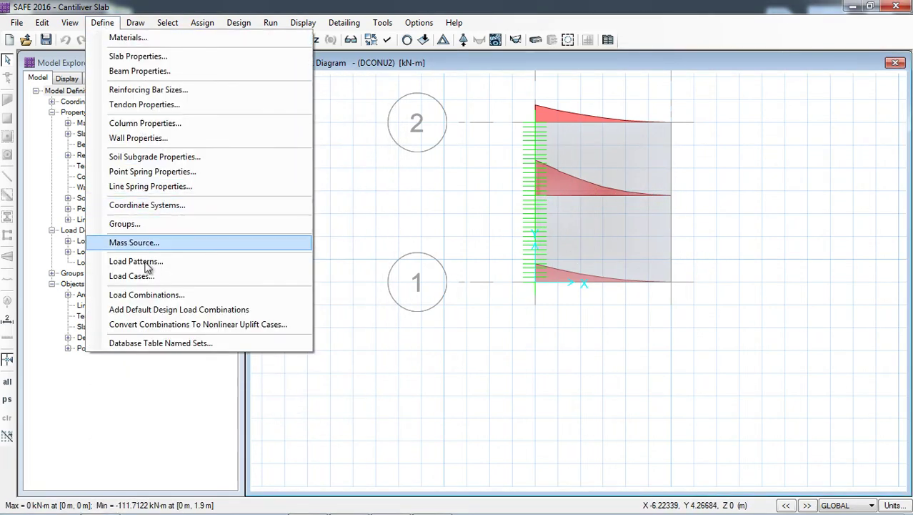
click(153, 294)
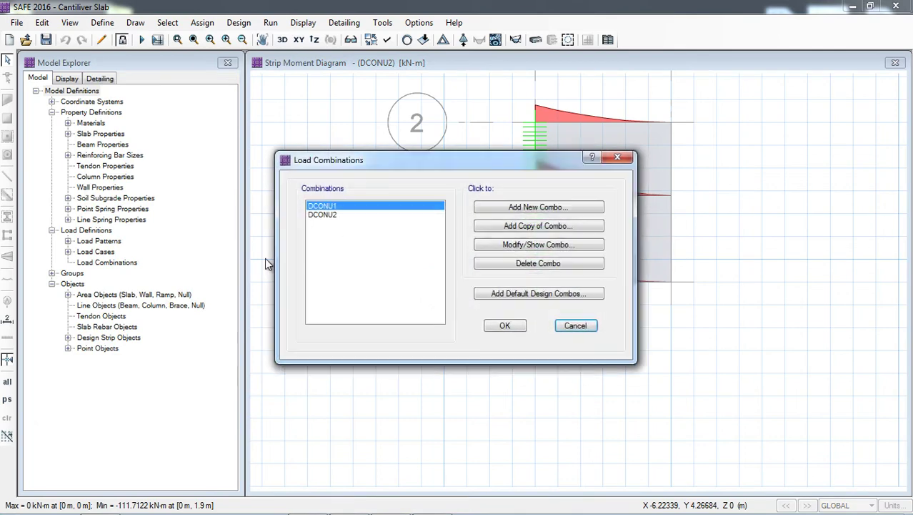
click(489, 245)
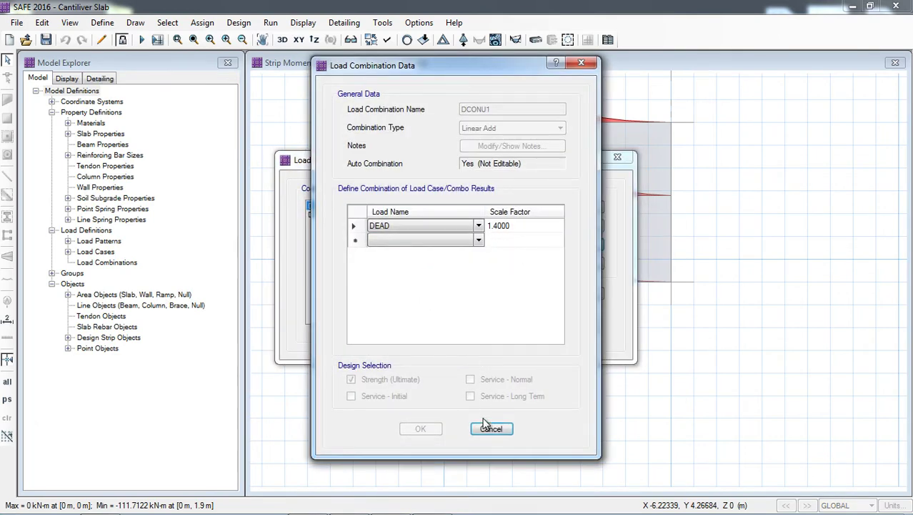
click(487, 428)
click(528, 241)
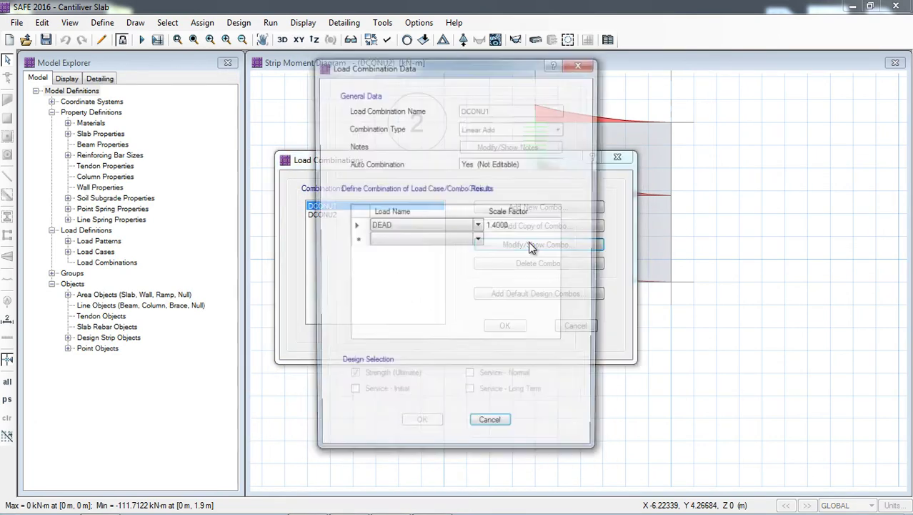
click(475, 422)
click(325, 216)
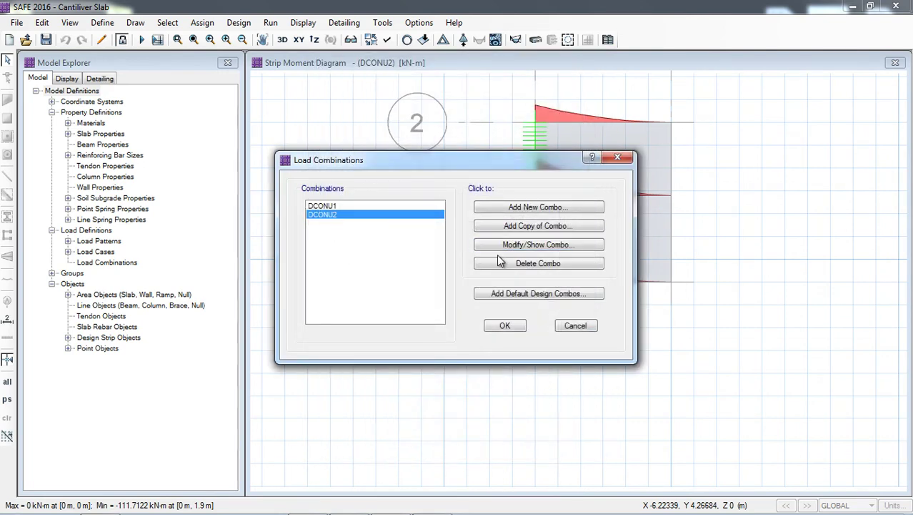
click(500, 247)
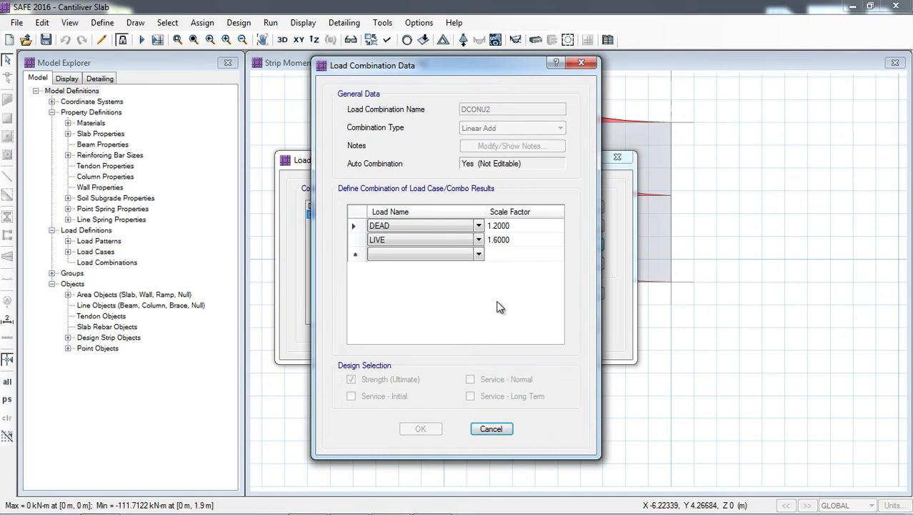
click(491, 428)
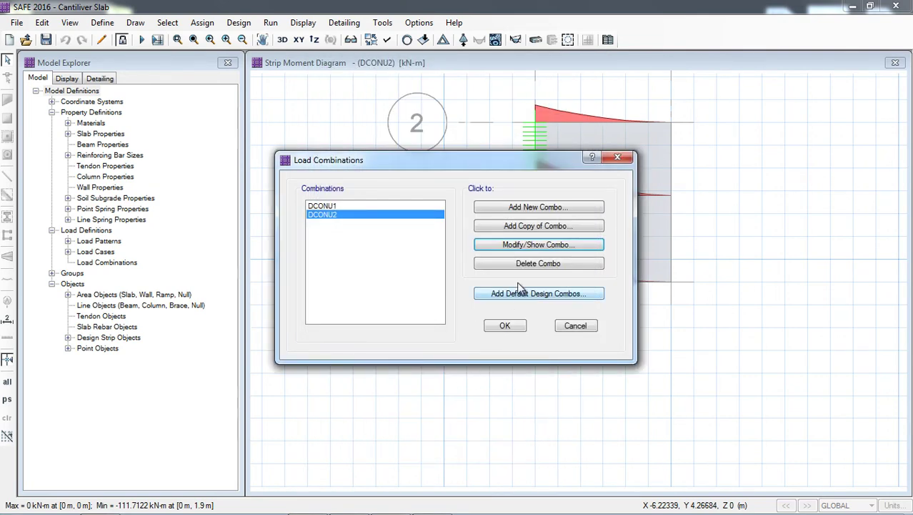
click(567, 330)
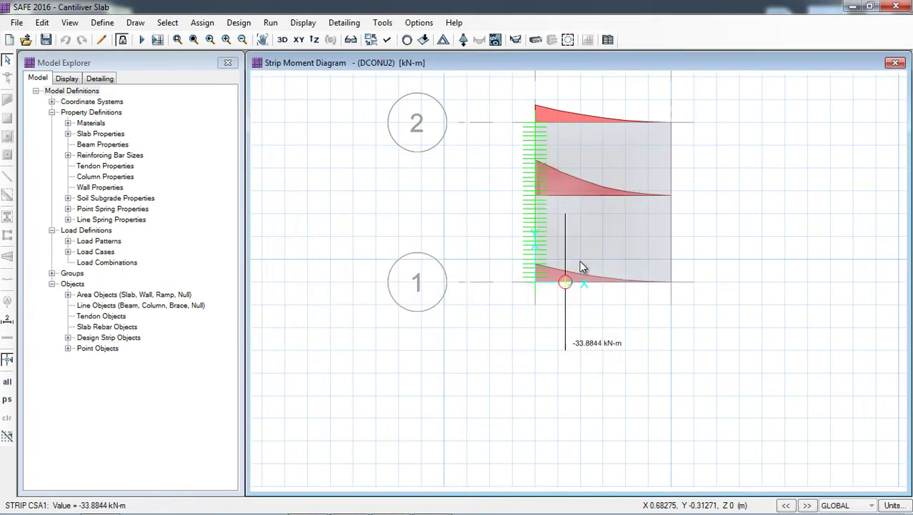
Show slab design results with Finite Element Based design basis
click(304, 23)
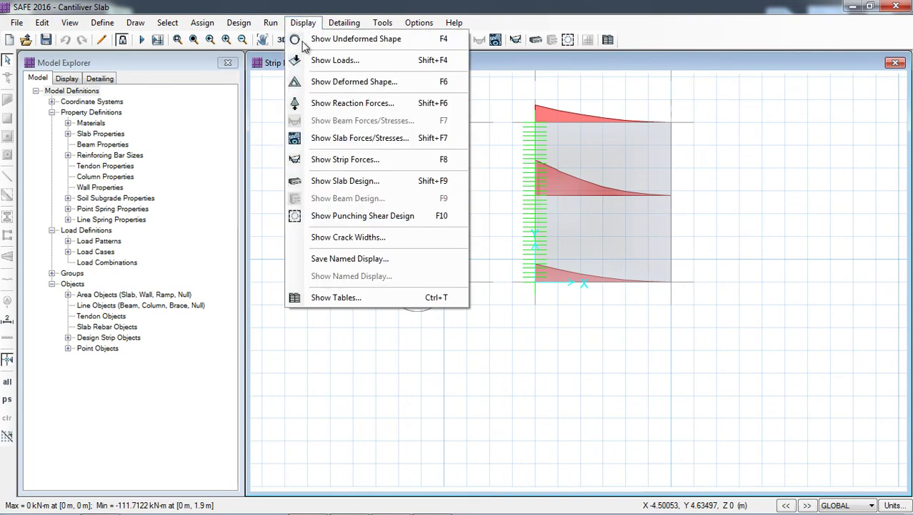
click(349, 183)
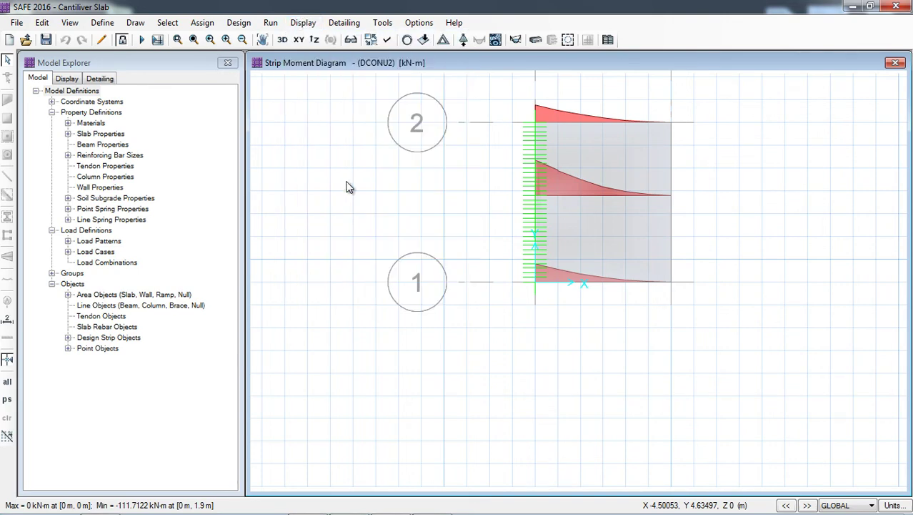
drag(519, 83, 298, 85)
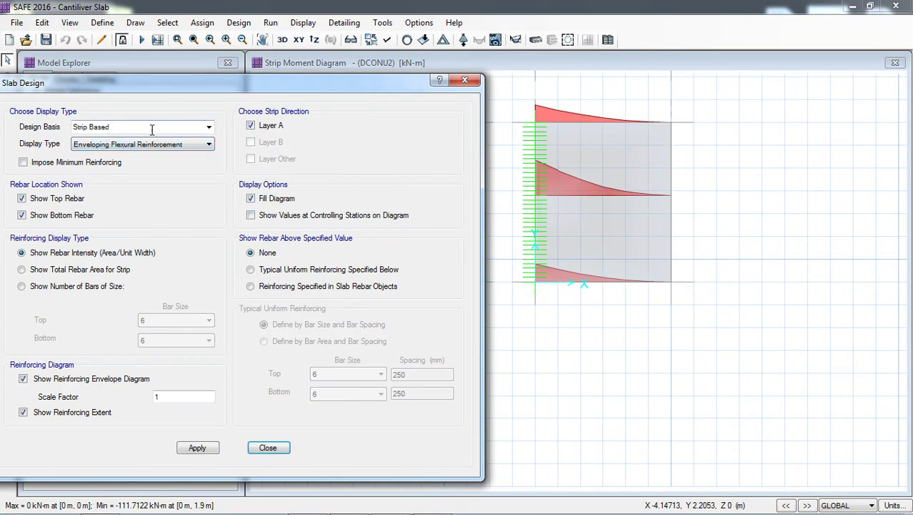
click(189, 127)
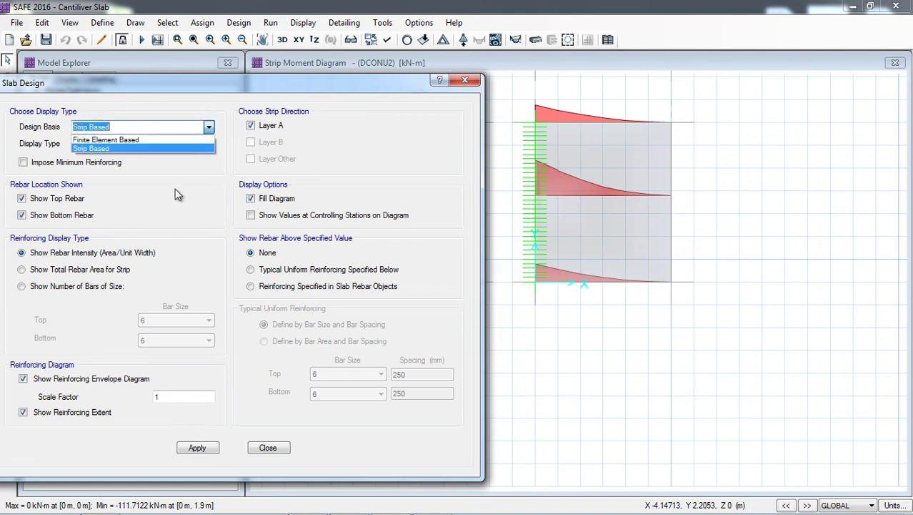
click(92, 140)
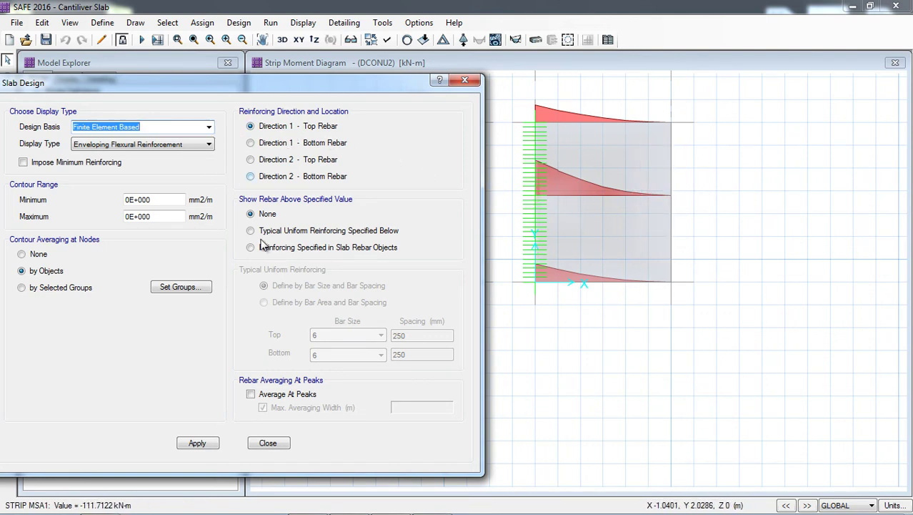
Plot rebar intensity for Direction 1 top, Direction 1 bottom, Direction 2 top and Direction 2 bottom
click(201, 443)
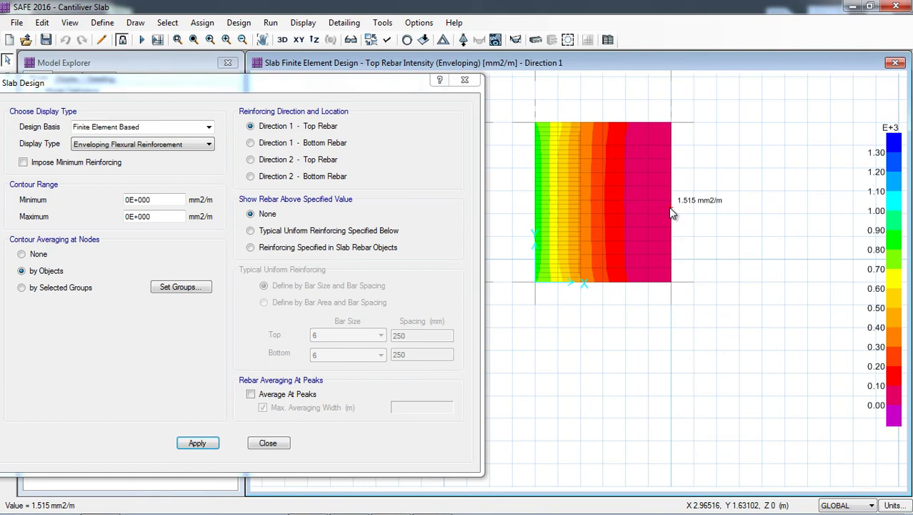
click(277, 143)
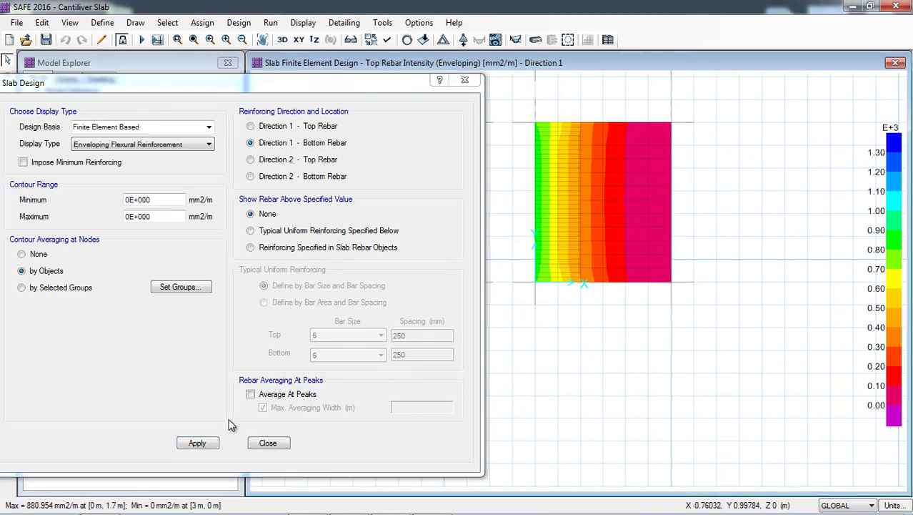
click(197, 442)
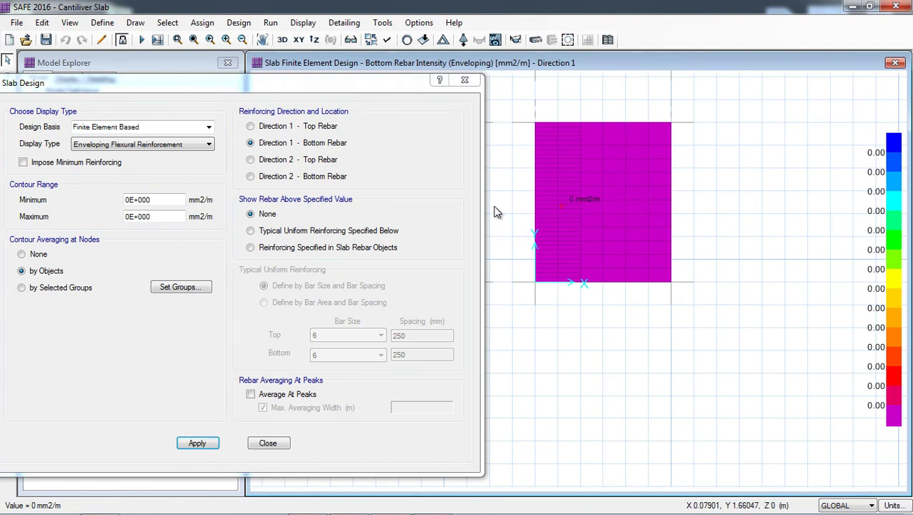
click(286, 165)
click(200, 441)
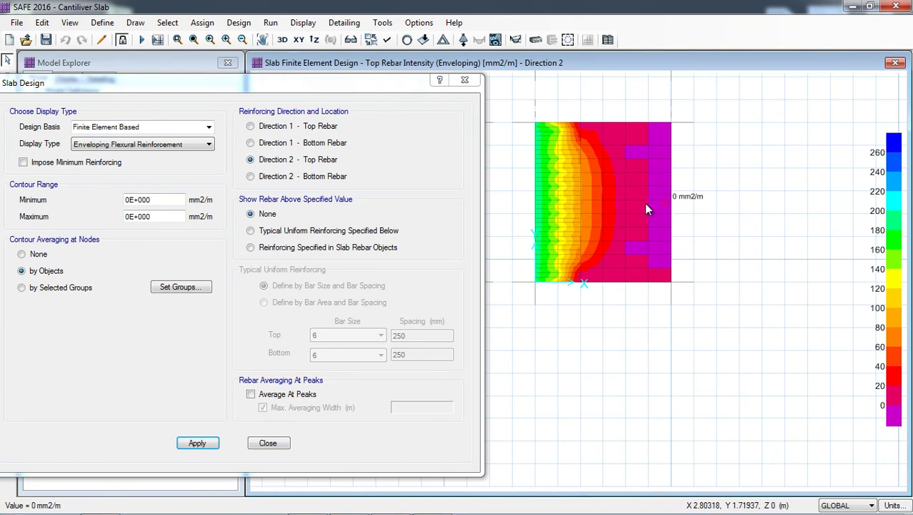
click(301, 179)
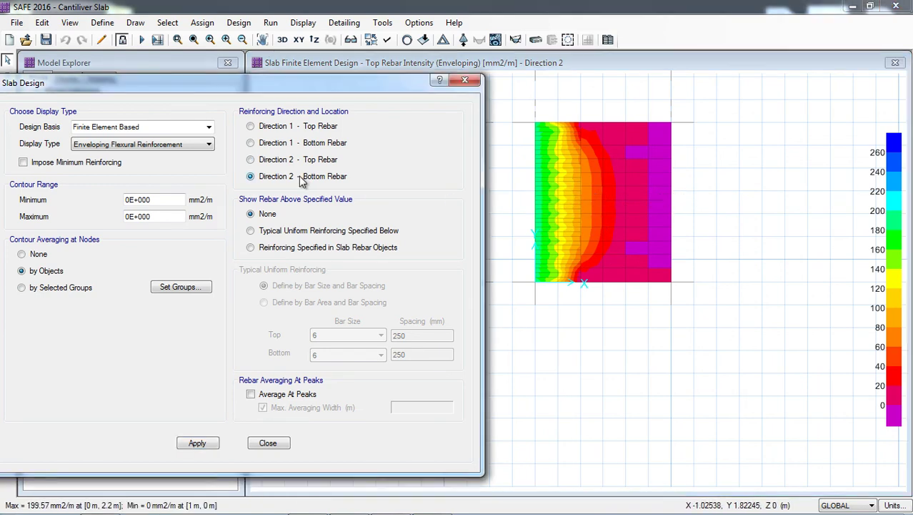
click(198, 443)
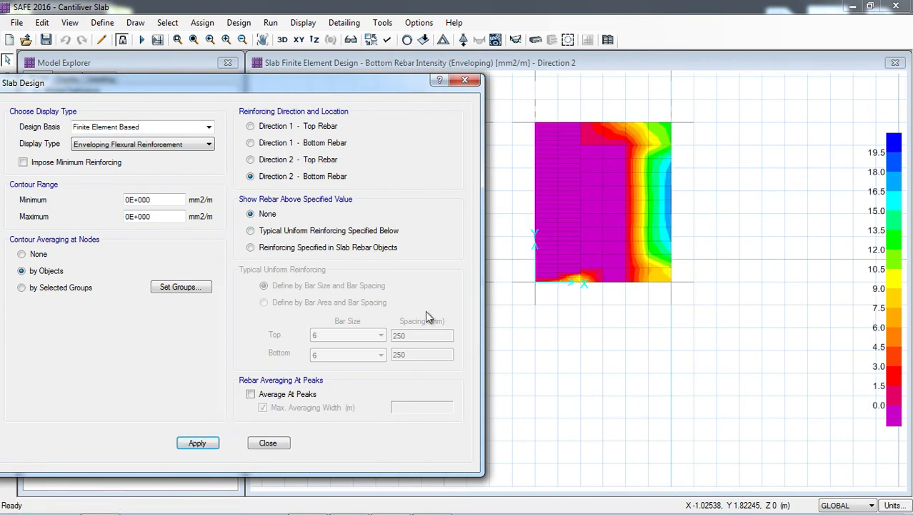
mouse_move(674, 217)
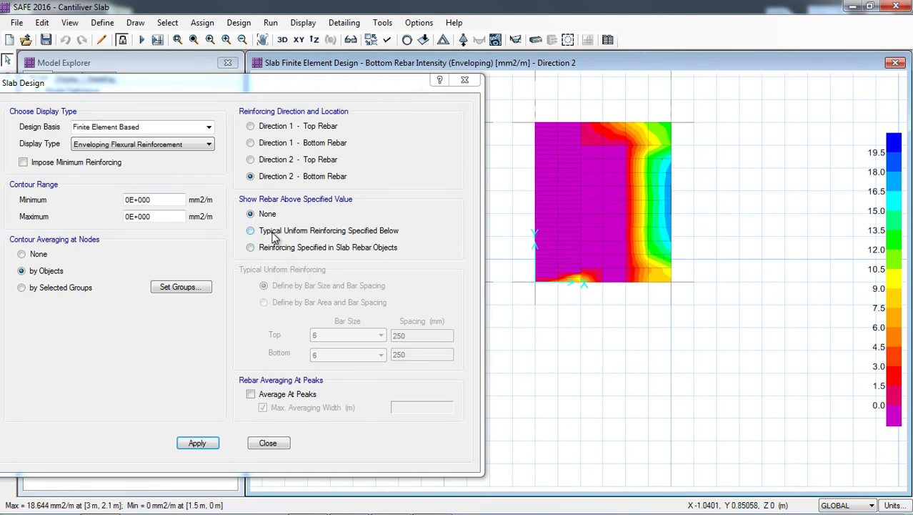
click(275, 129)
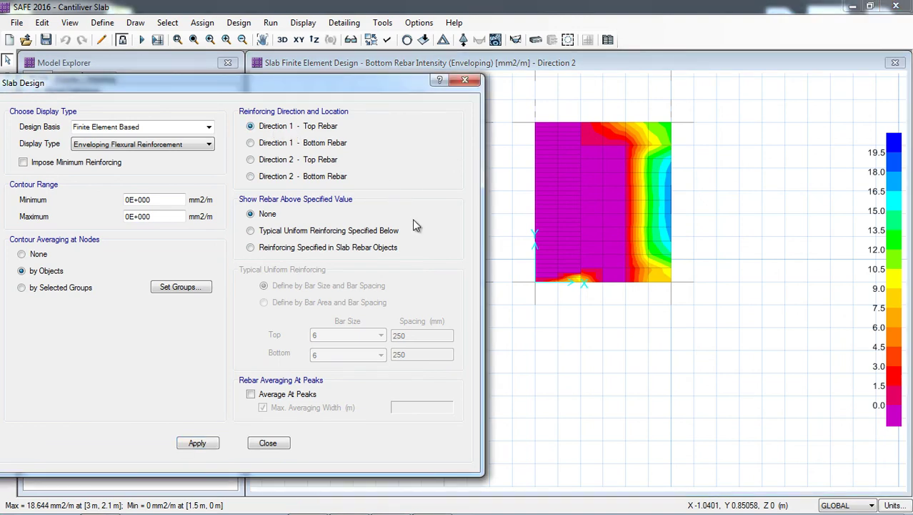
Show Direction 1 top rebar additional to a typical uniform 14 @ 150 mm
click(214, 442)
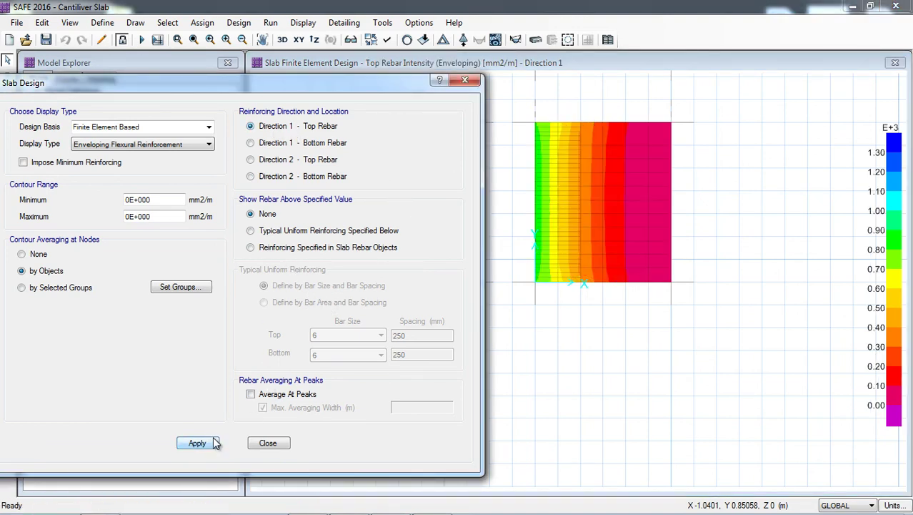
click(279, 236)
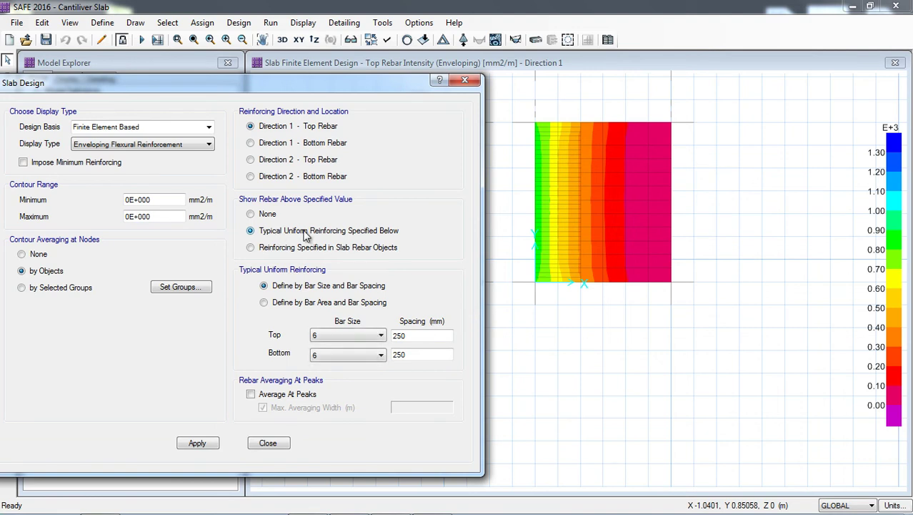
click(367, 341)
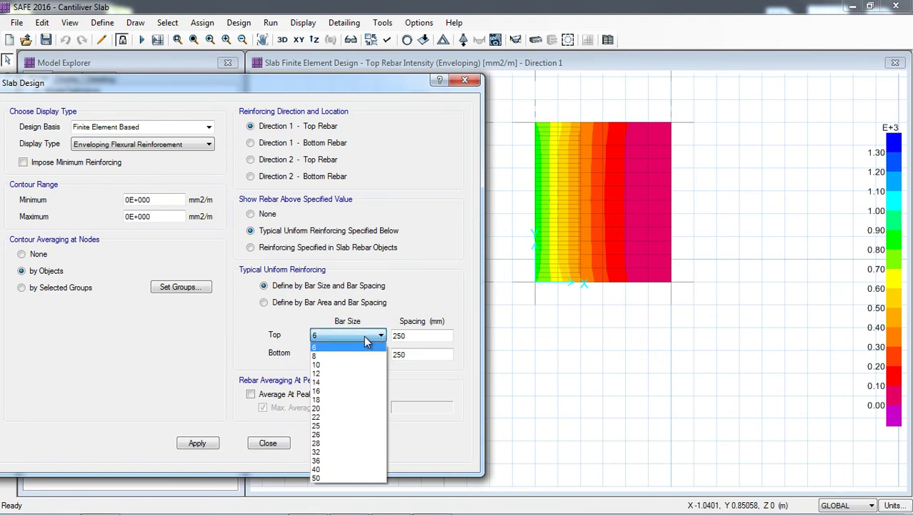
click(337, 382)
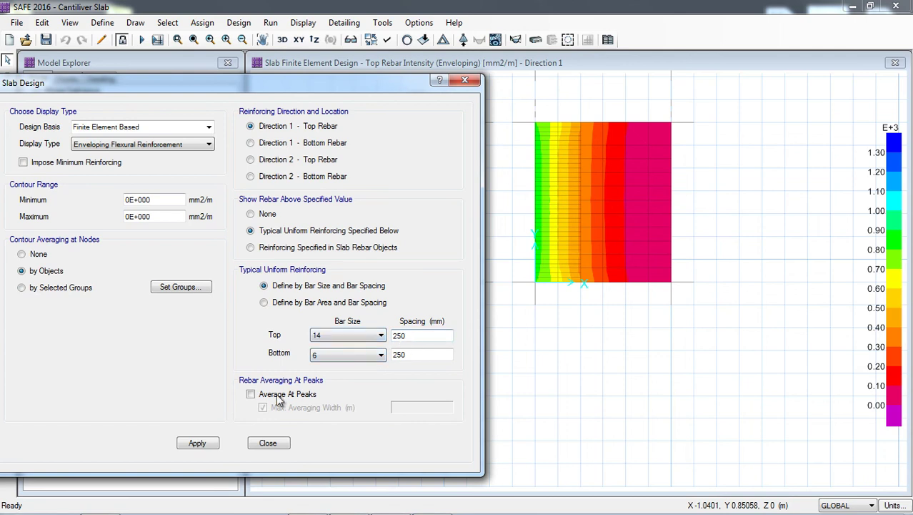
click(196, 441)
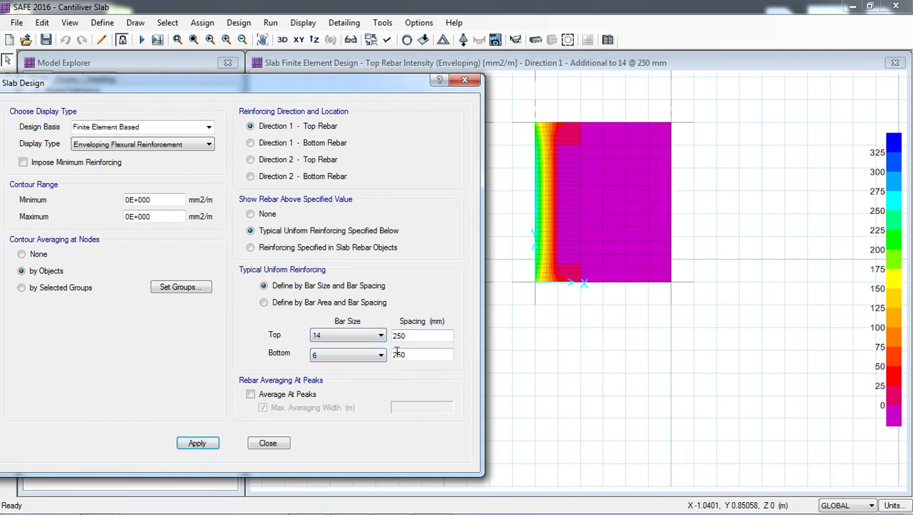
drag(407, 335, 390, 336)
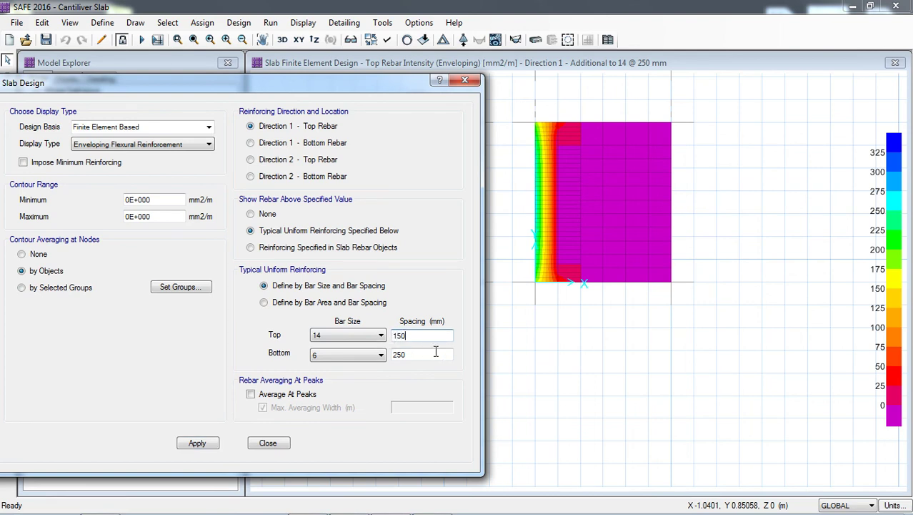
click(212, 442)
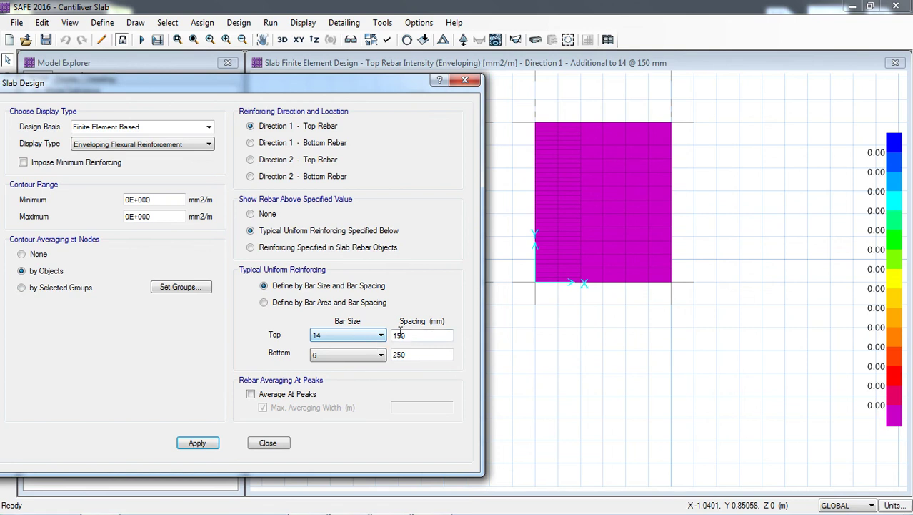
Plot Direction 1 bottom rebar additional to 6 @ 250 mm, reading 0 mm2/m
click(596, 151)
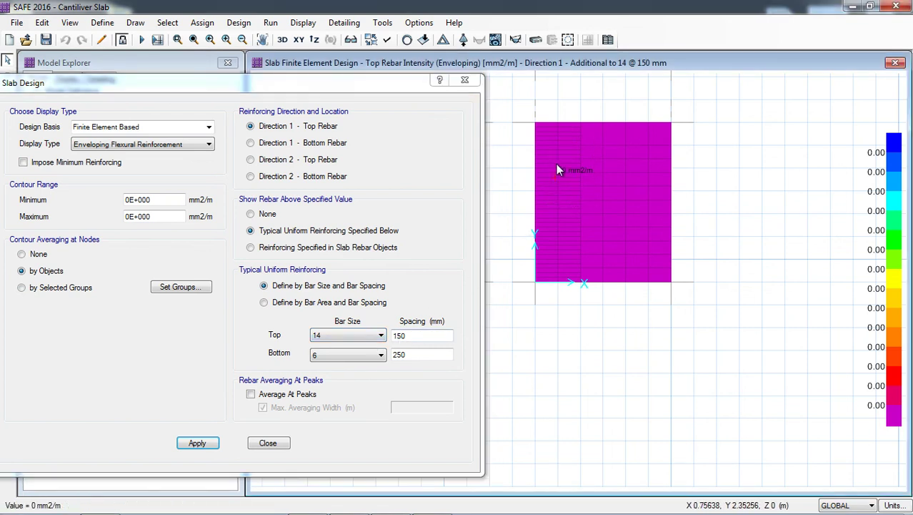
click(300, 142)
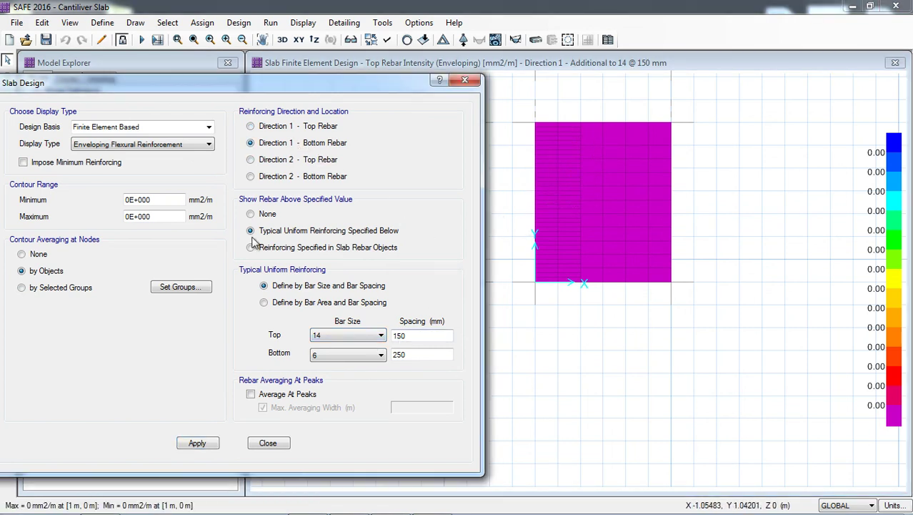
click(197, 443)
click(607, 251)
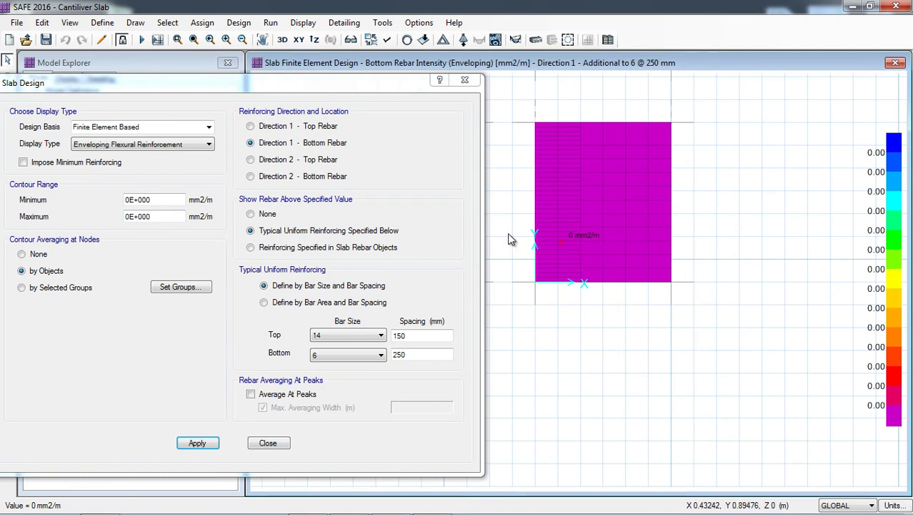
Impose minimum reinforcing and replot bottom rebar beyond typical 14 mm bars at 250 mm
click(23, 163)
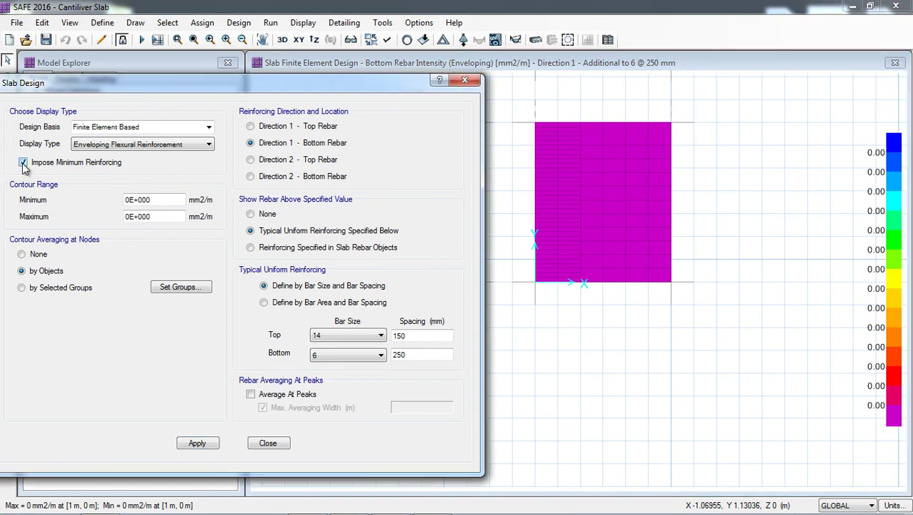
click(194, 443)
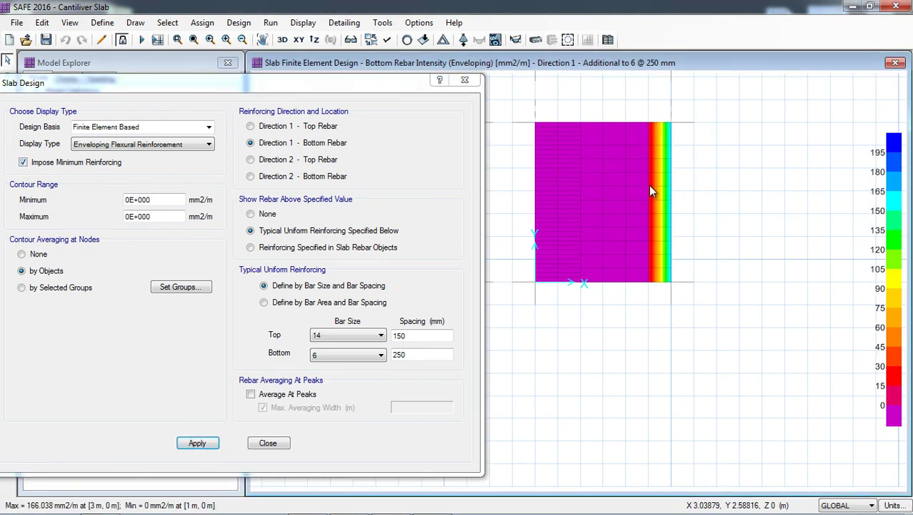
click(365, 354)
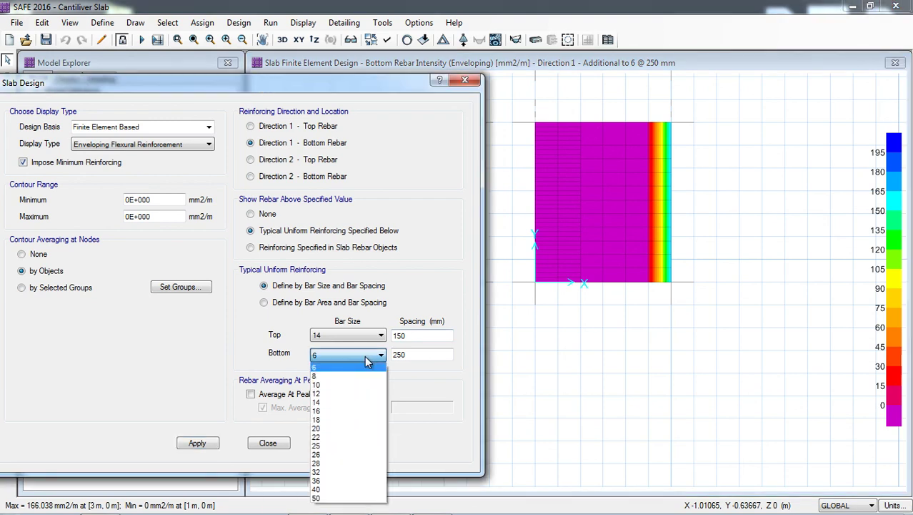
click(350, 402)
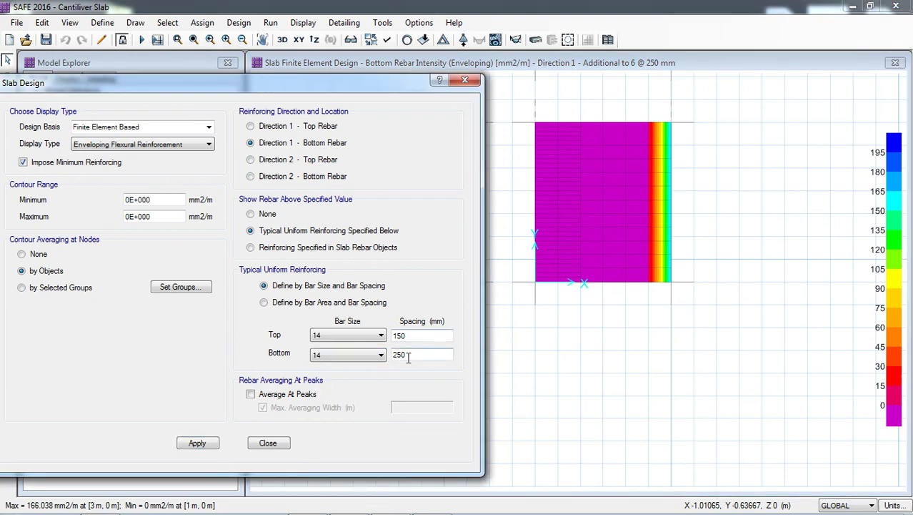
click(197, 442)
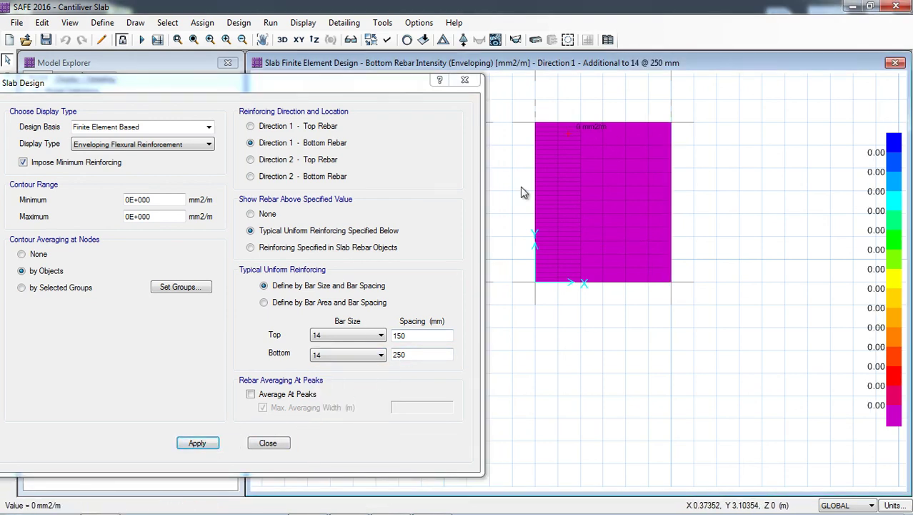
Display Direction 2 top and bottom rebar contours to confirm no additional reinforcement
click(271, 128)
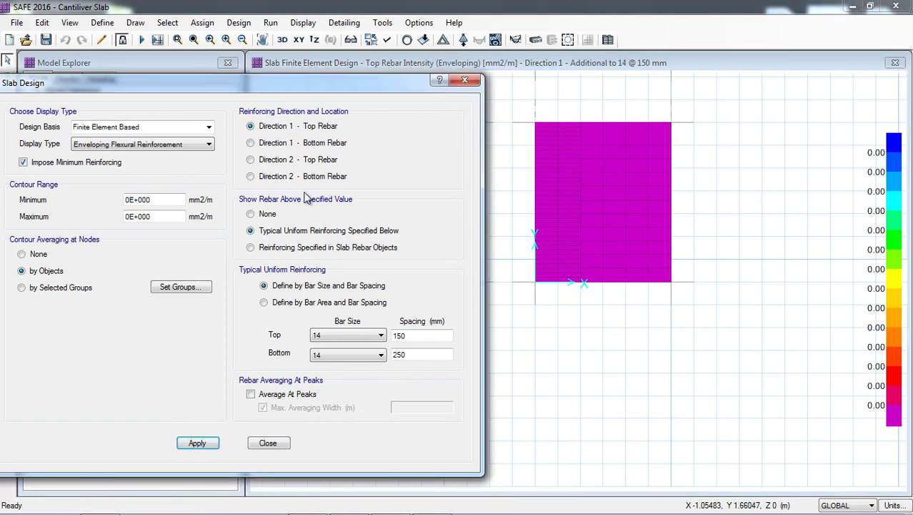
click(285, 160)
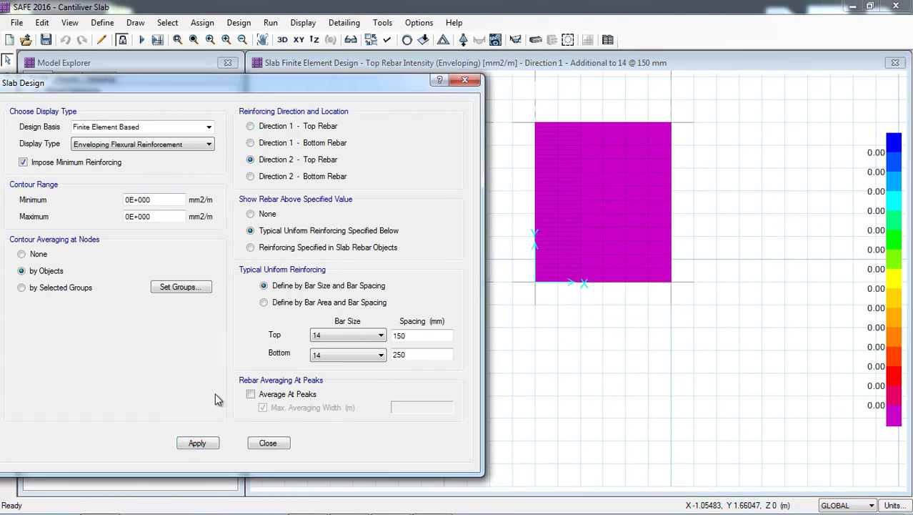
click(200, 443)
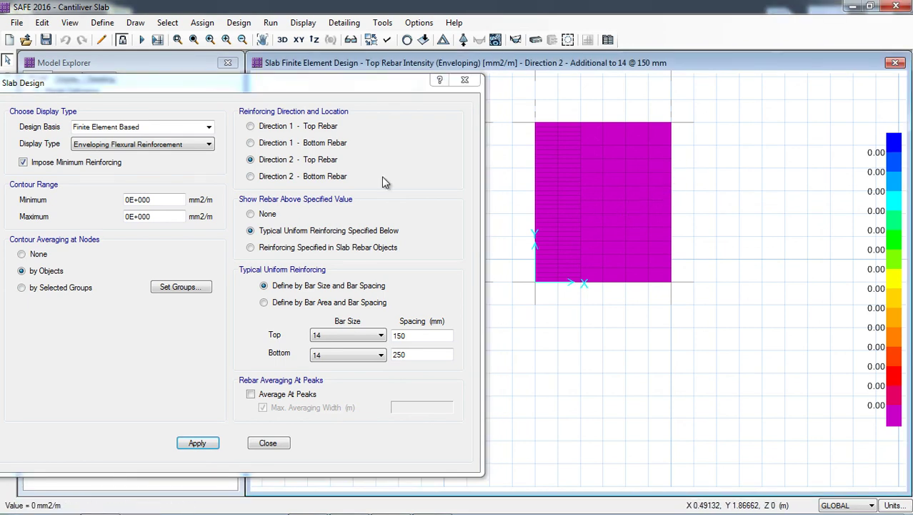
click(290, 177)
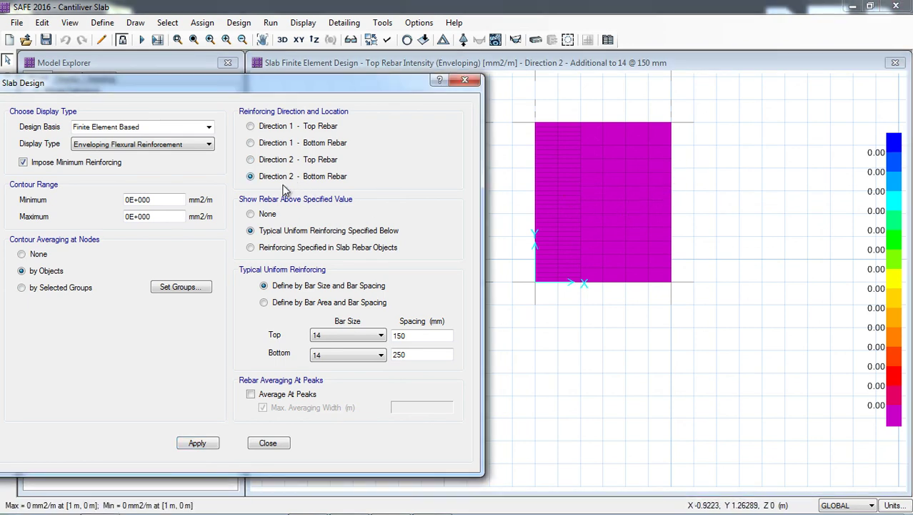
click(193, 442)
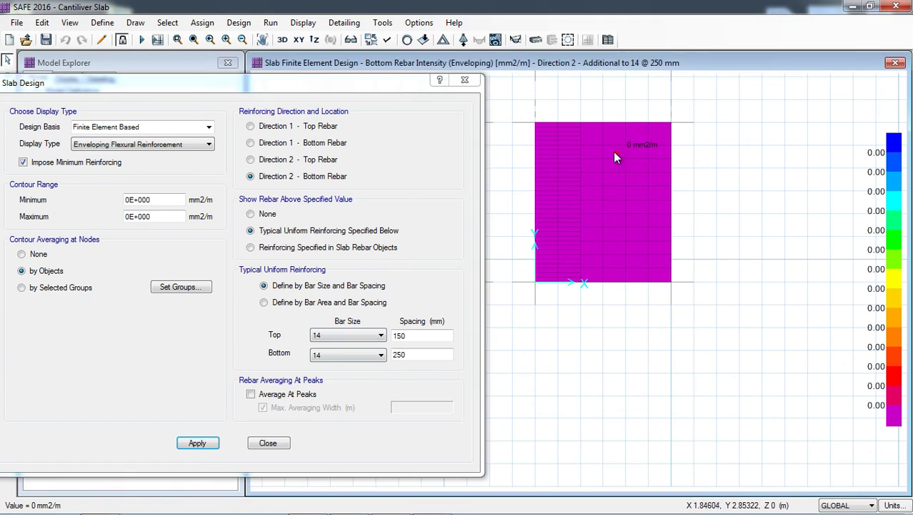